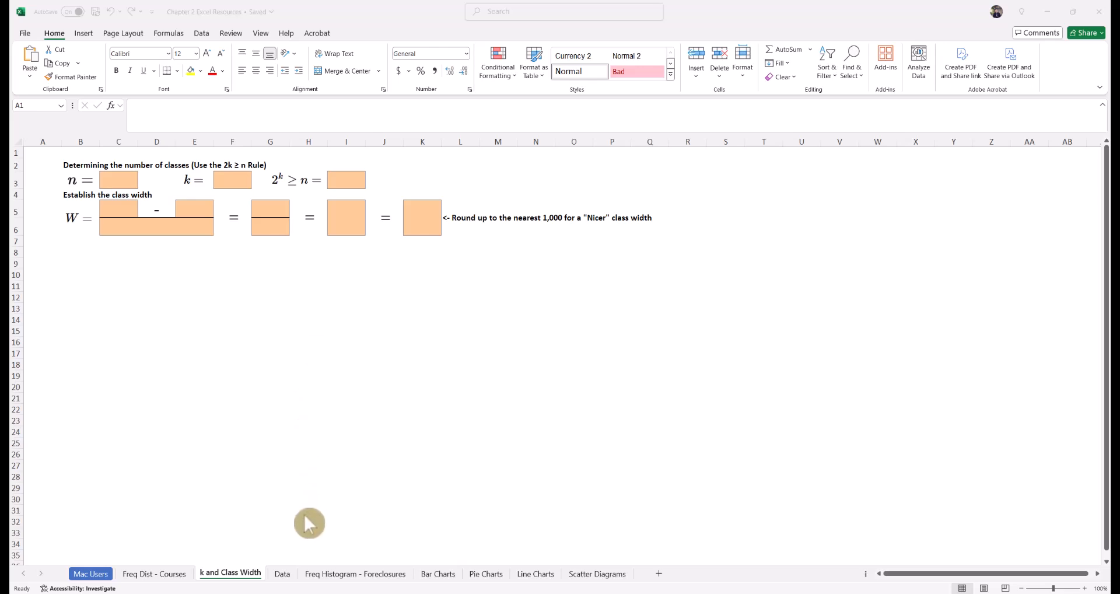
- On the Data sheet, label D14 "n" and count the values in A1:A33 with a COUNT formula in E14
click(283, 575)
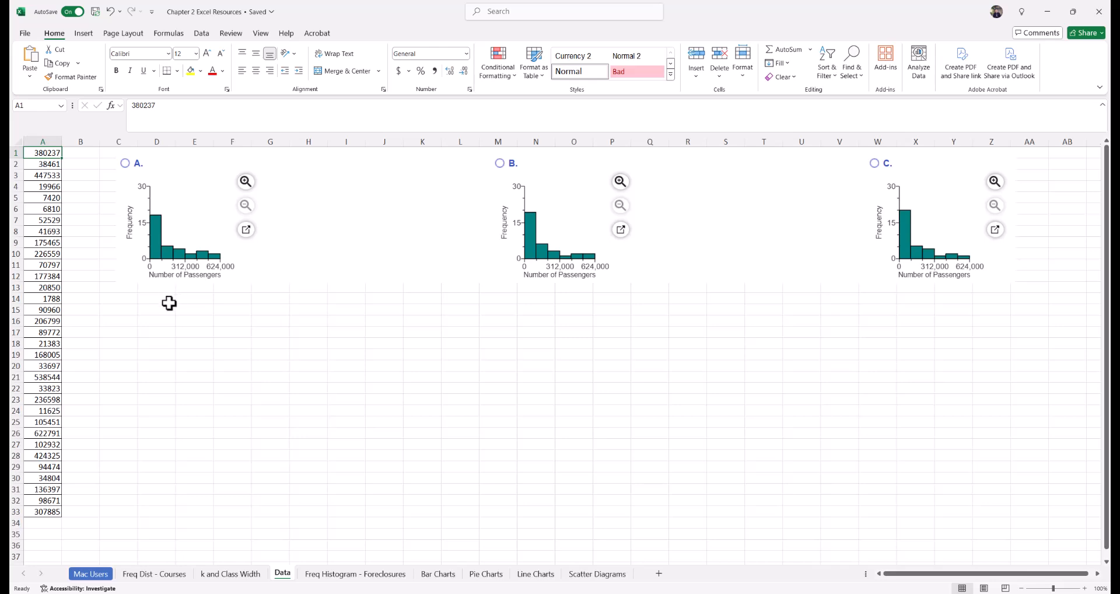
click(155, 300)
text(n)
key(Tab)
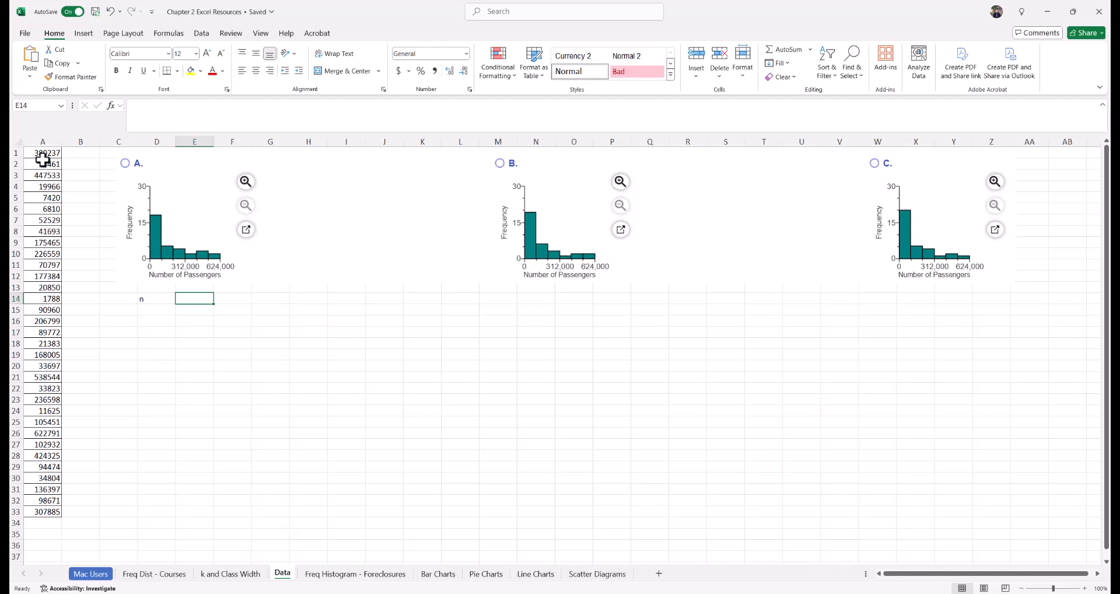
drag(44, 153, 38, 506)
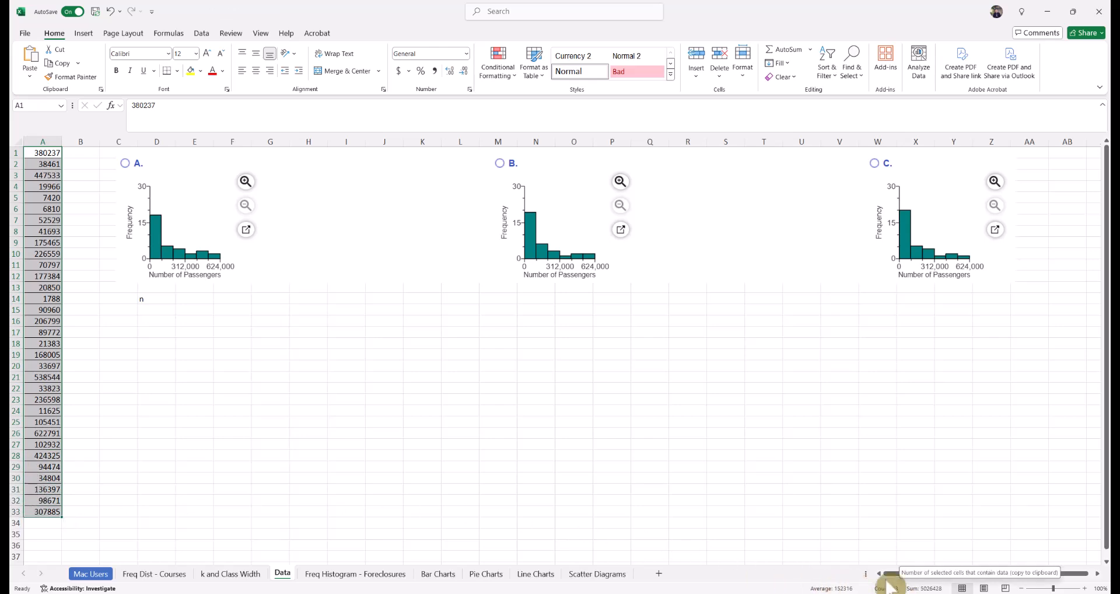
click(194, 296)
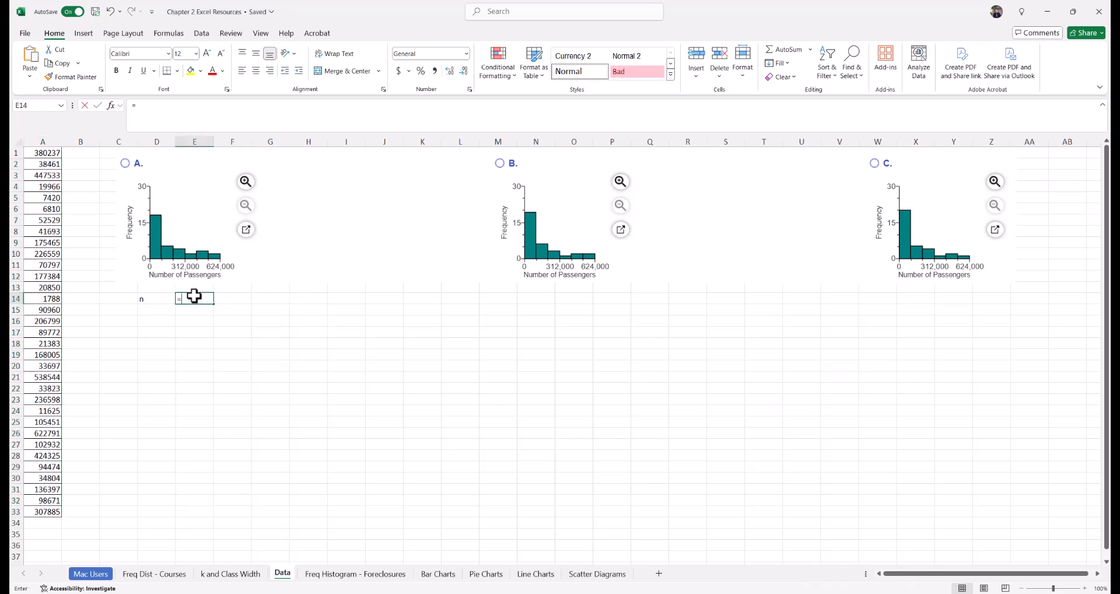
text(=COUNT)
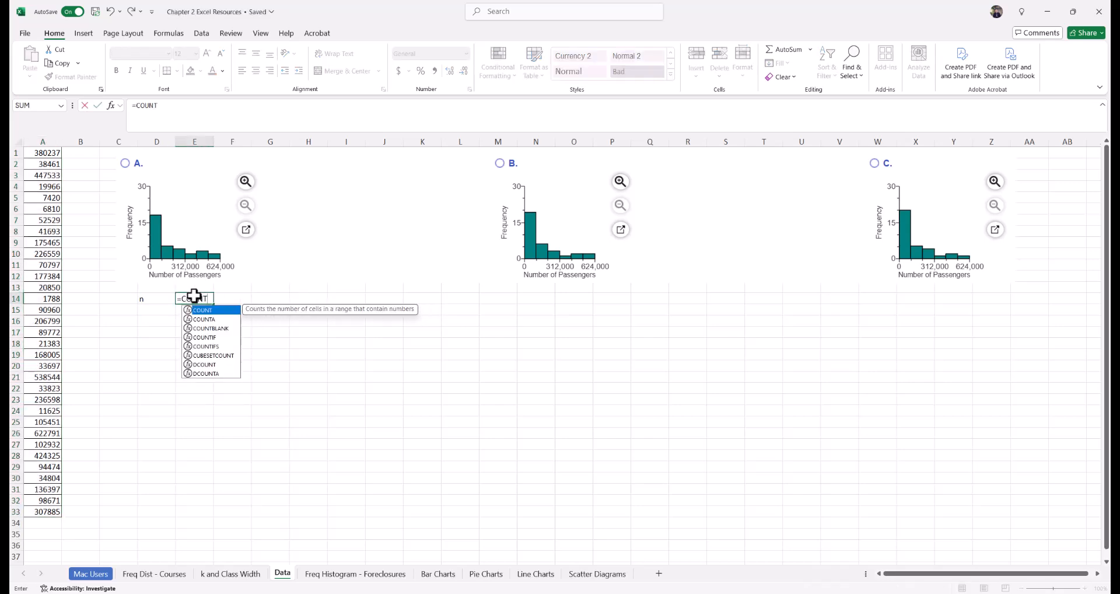
text(()
drag(47, 156, 46, 507)
key(Return)
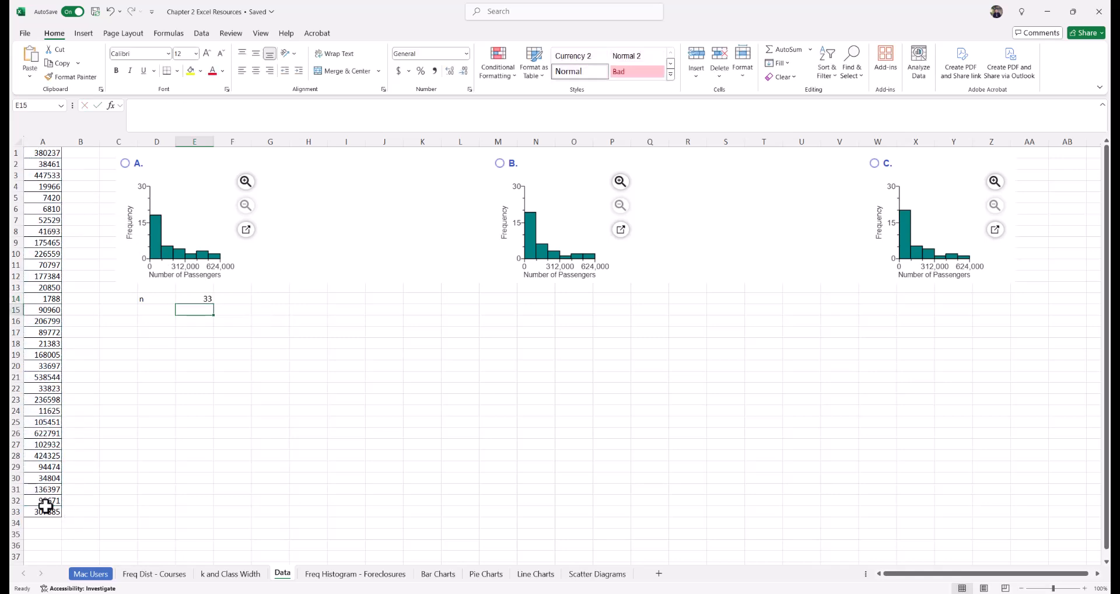
- Label D15 "k" and list the candidate values 4, 5, 6 and 7 in E15:E18 of the Data sheet
key(Left)
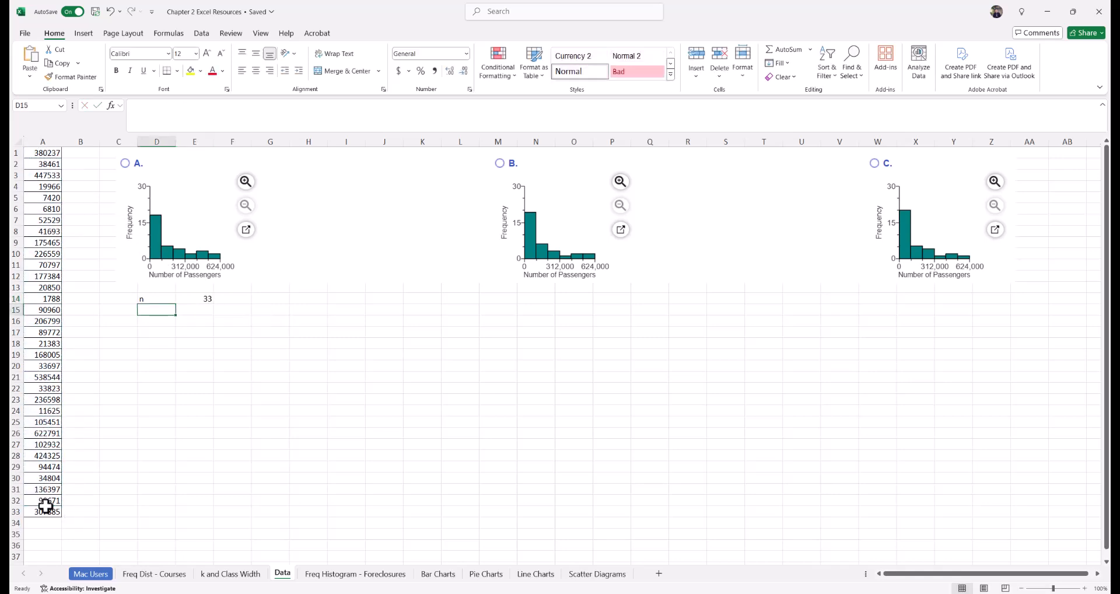
text(k)
key(Tab)
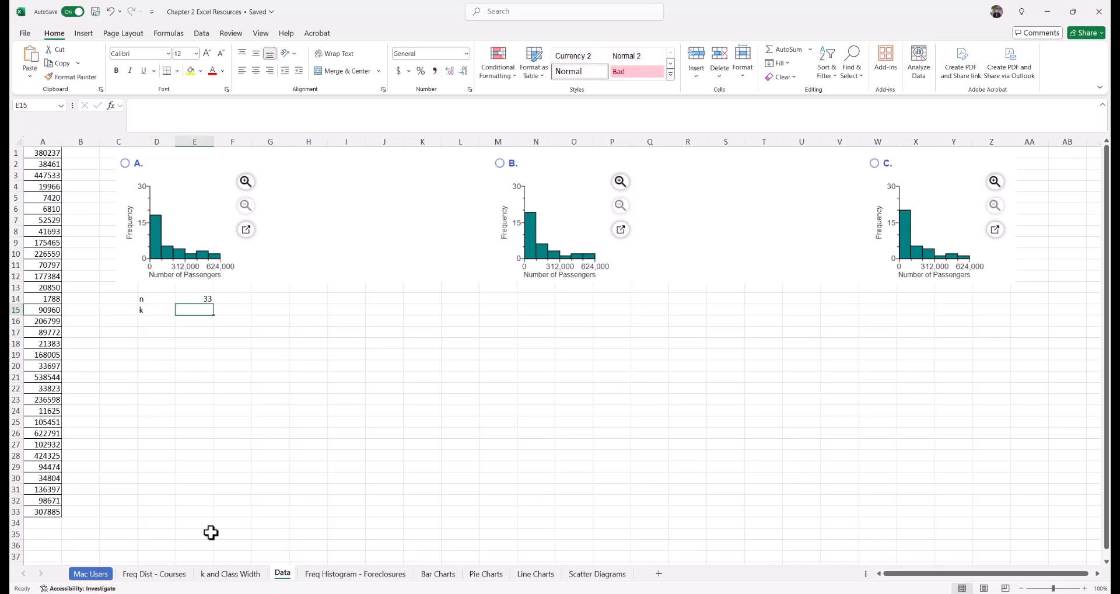
click(240, 575)
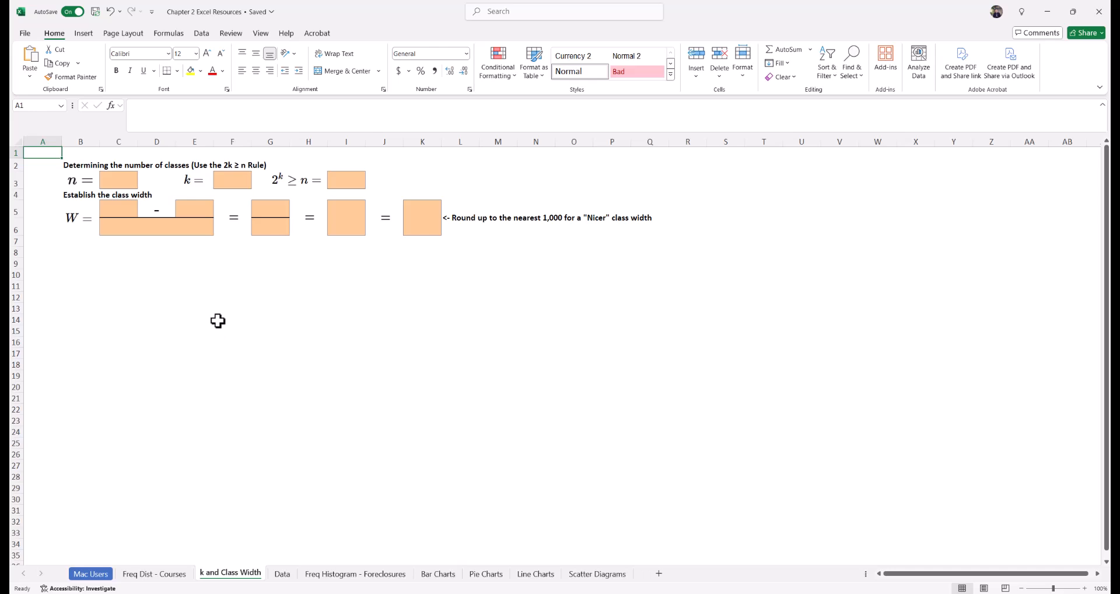
click(283, 574)
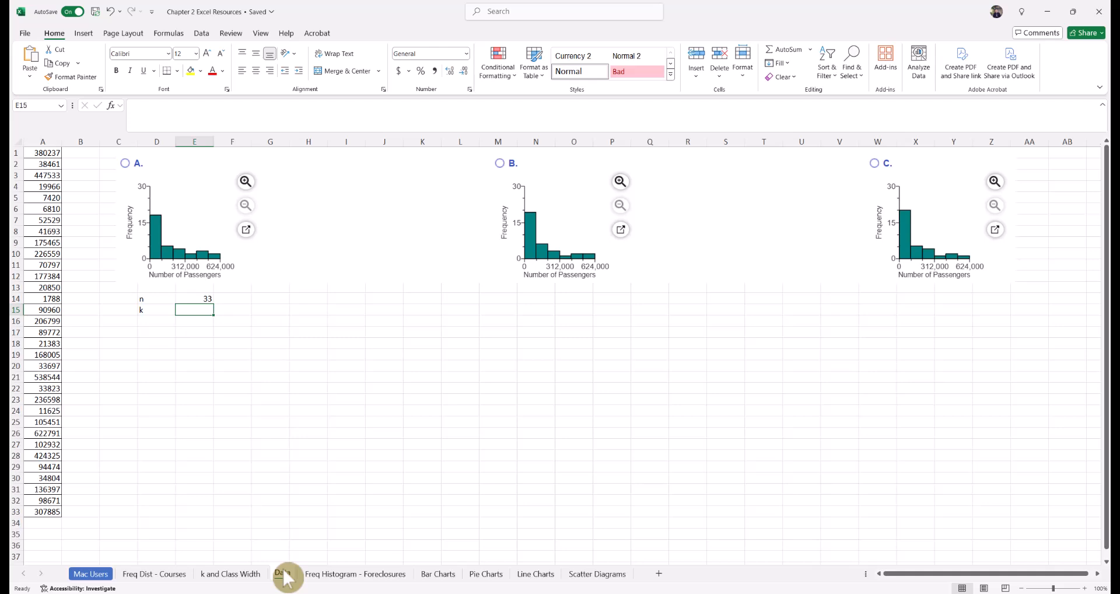
text(4)
key(Return)
text(5)
key(Return)
text(6)
key(Return)
text(7)
key(Return)
- Calculate 2 to the power of k with =2^E15 in F15 and fill the formula through F18
key(Up)
key(Up)
key(Up)
key(Up)
key(Right)
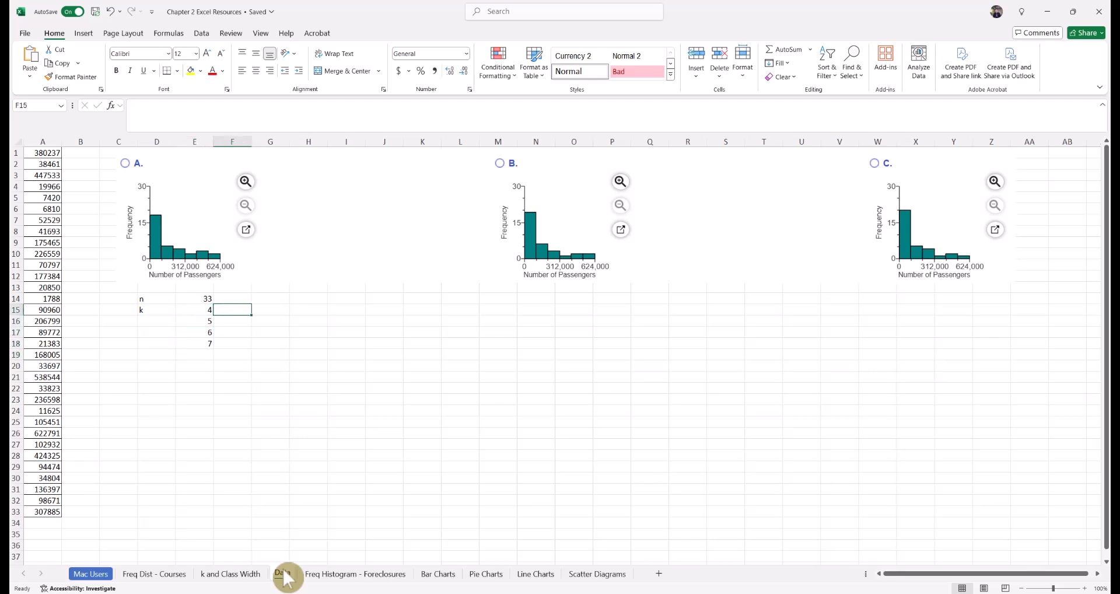
text(=2)
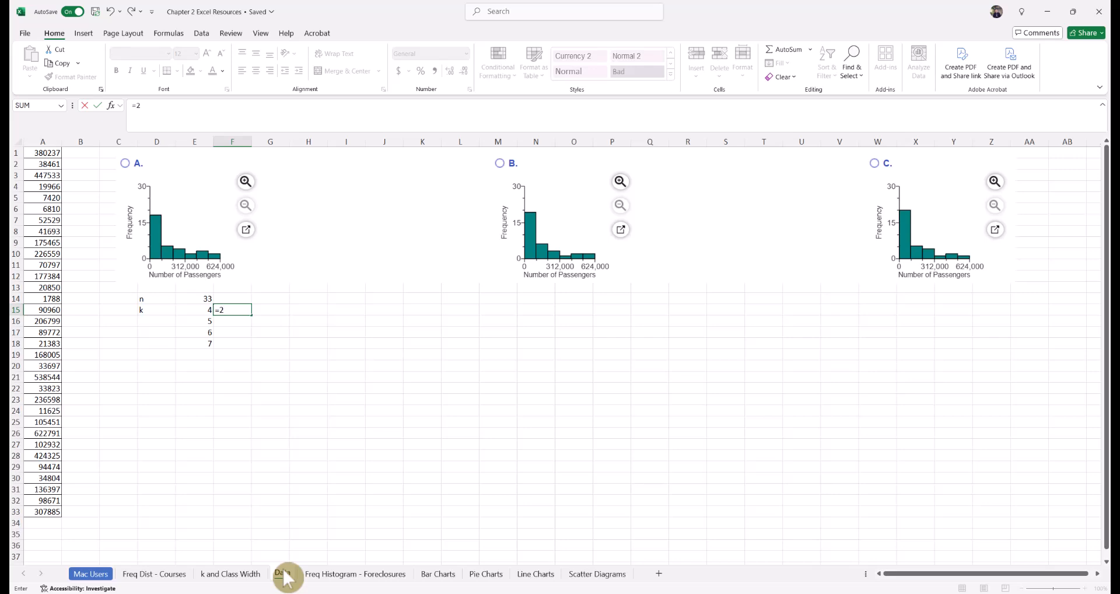
text(^)
key(Left)
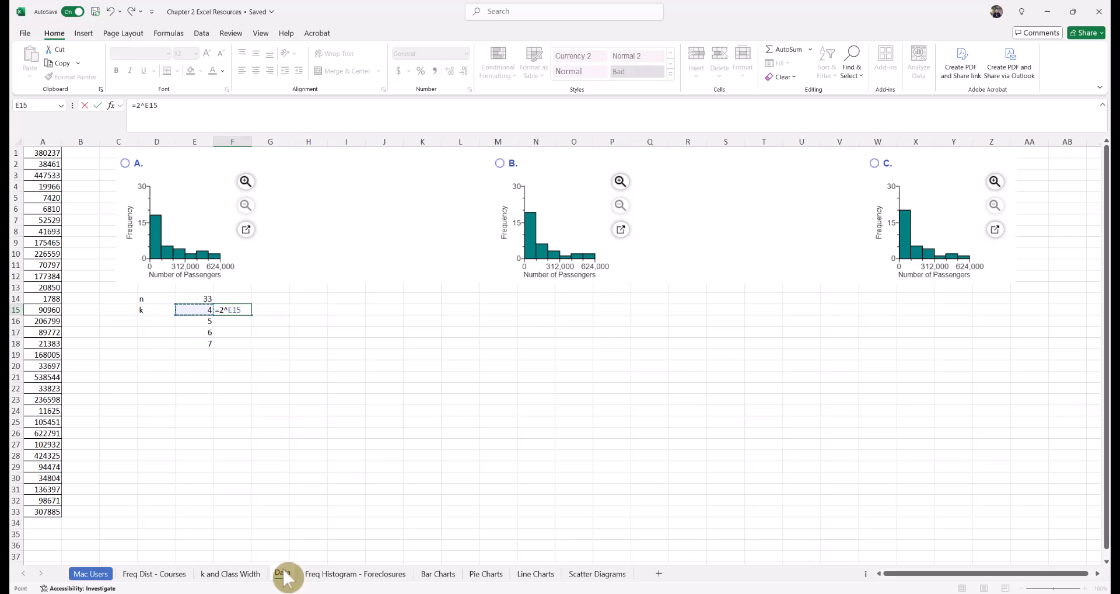
key(ctrl+Return)
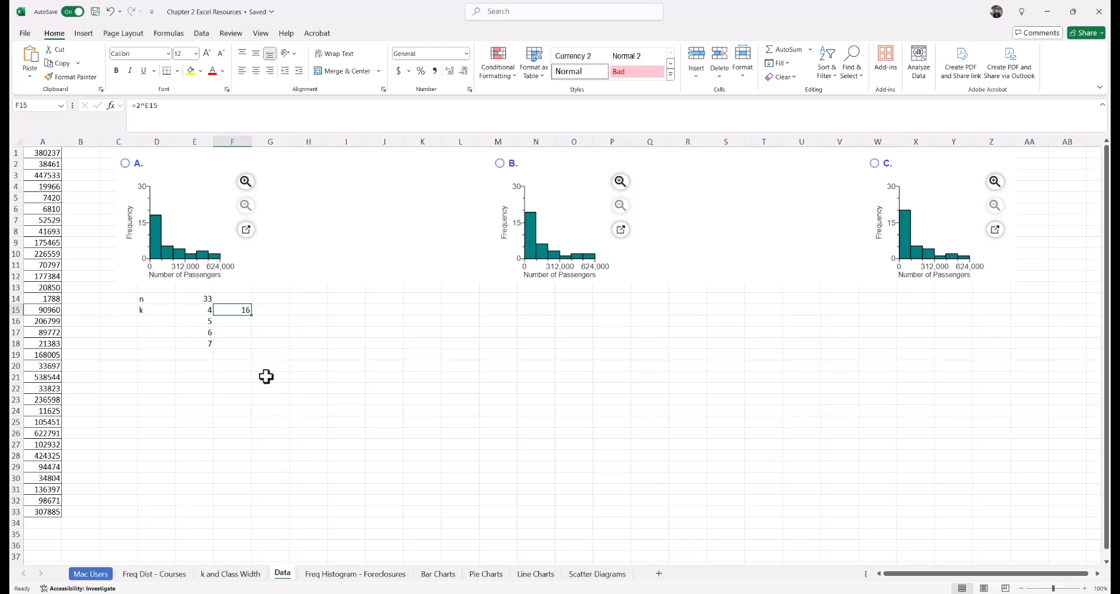
drag(250, 316, 254, 351)
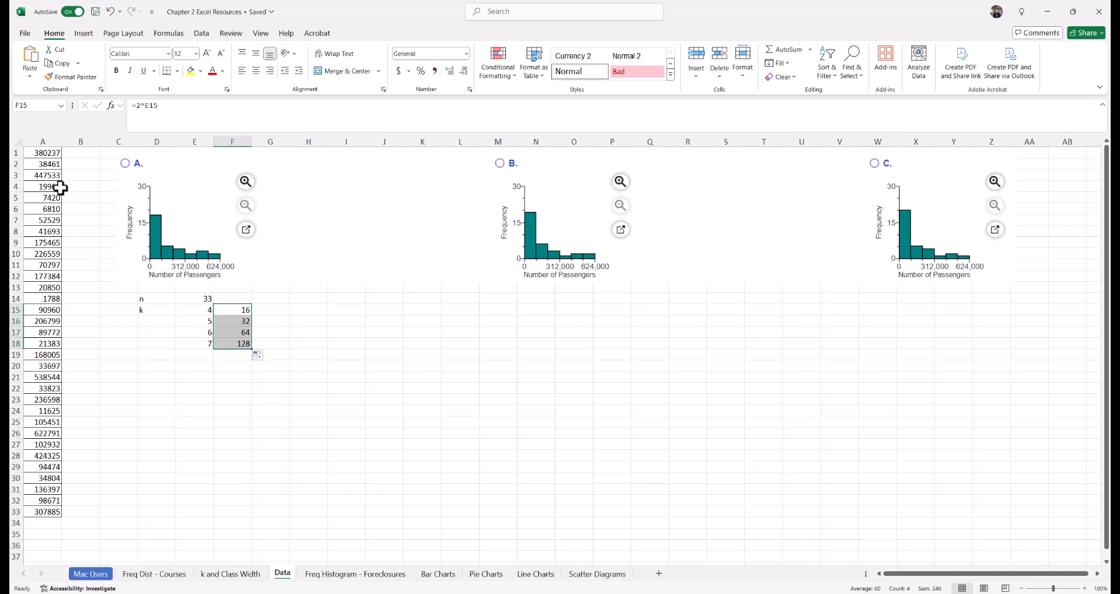
- Sort the data in A1:A33 by cell values from smallest to largest
click(46, 156)
drag(45, 156, 39, 512)
click(201, 33)
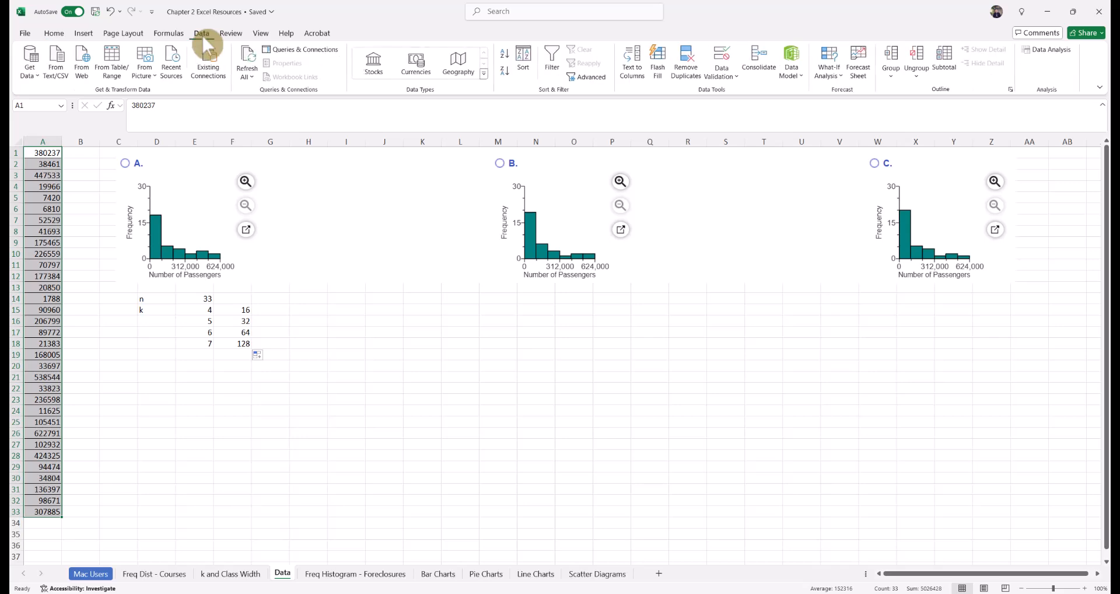
click(522, 62)
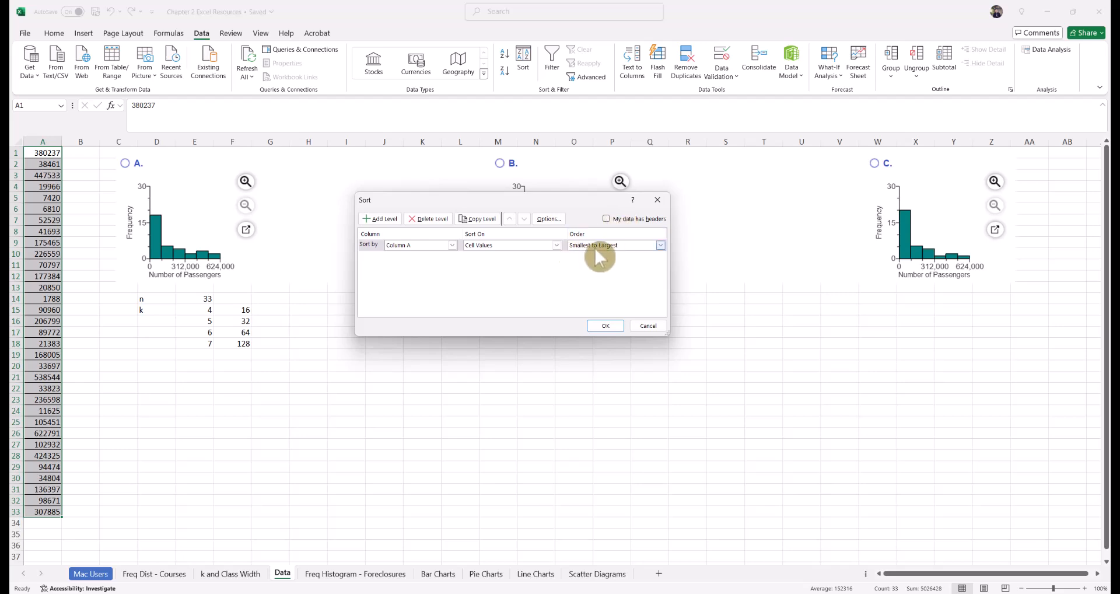
click(615, 338)
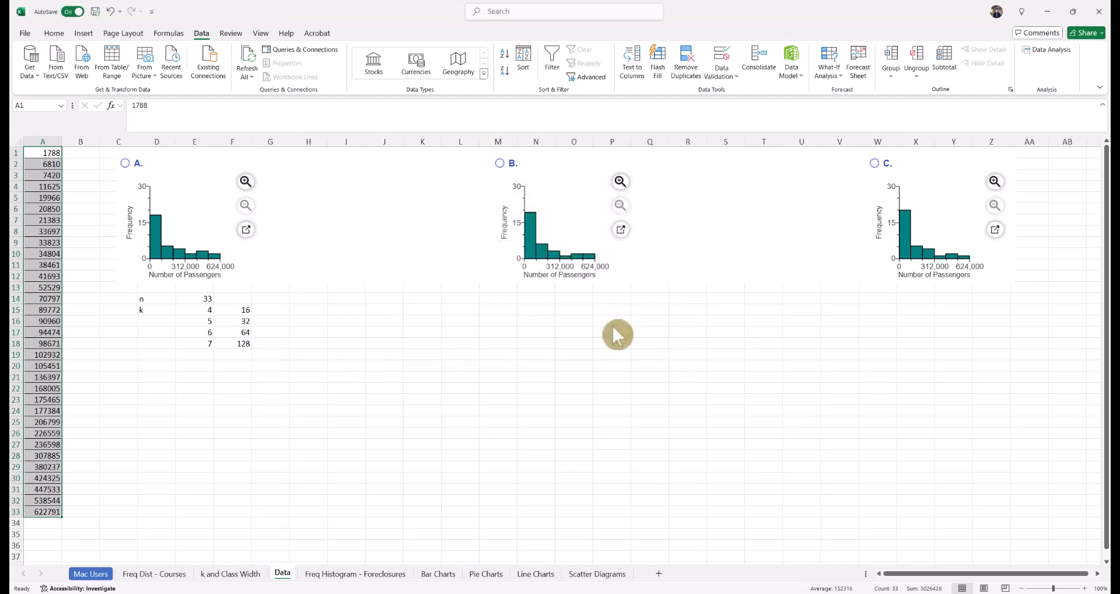
- Highlight the smallest value in A1 and the largest value in A33 with yellow fill
click(46, 152)
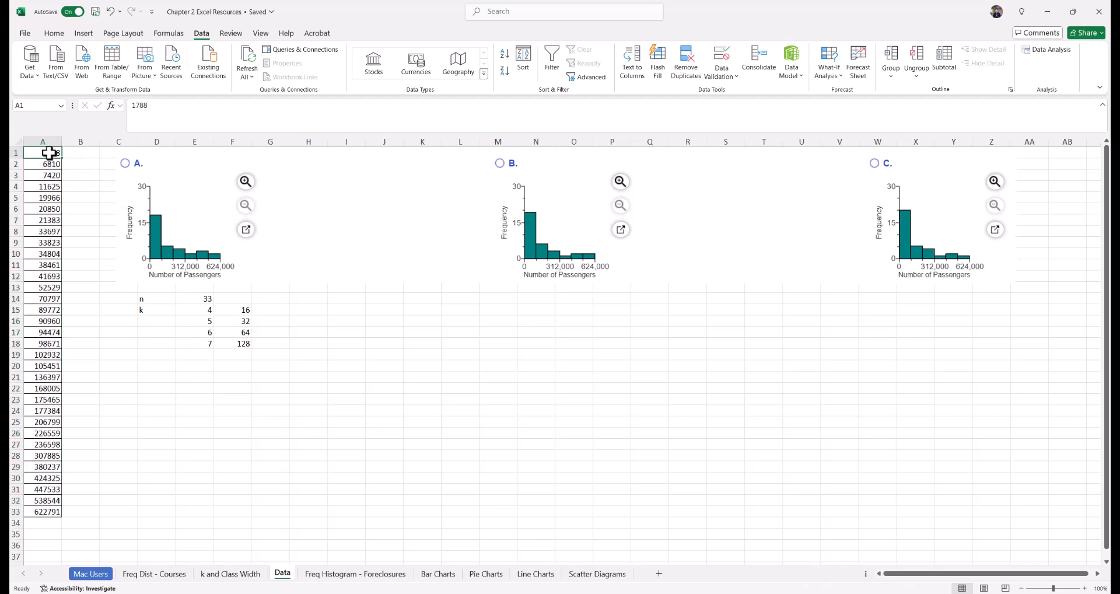
click(54, 34)
click(192, 71)
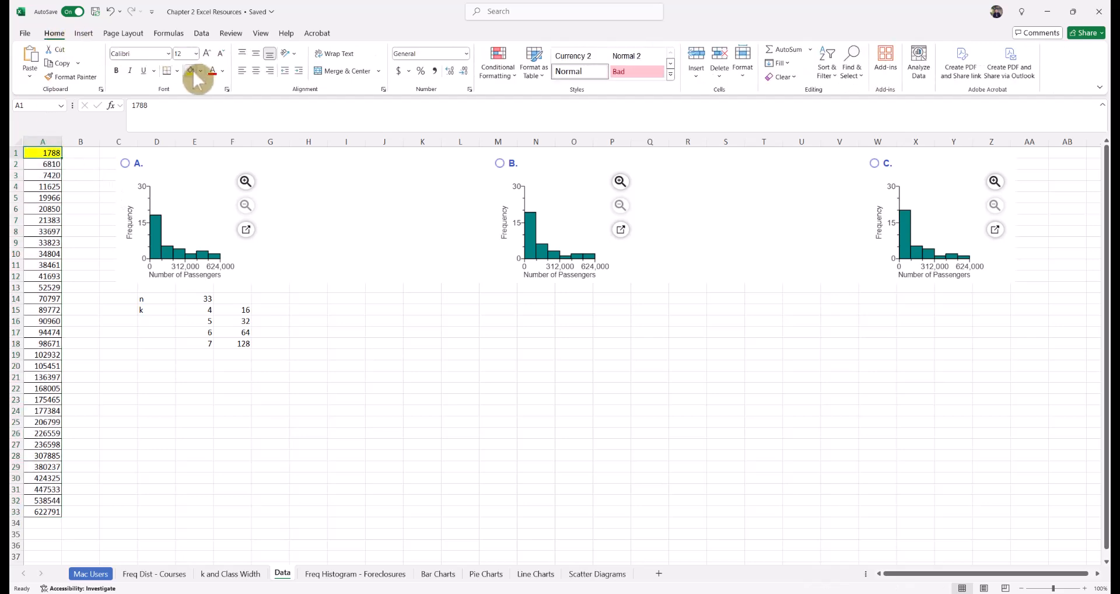
click(48, 511)
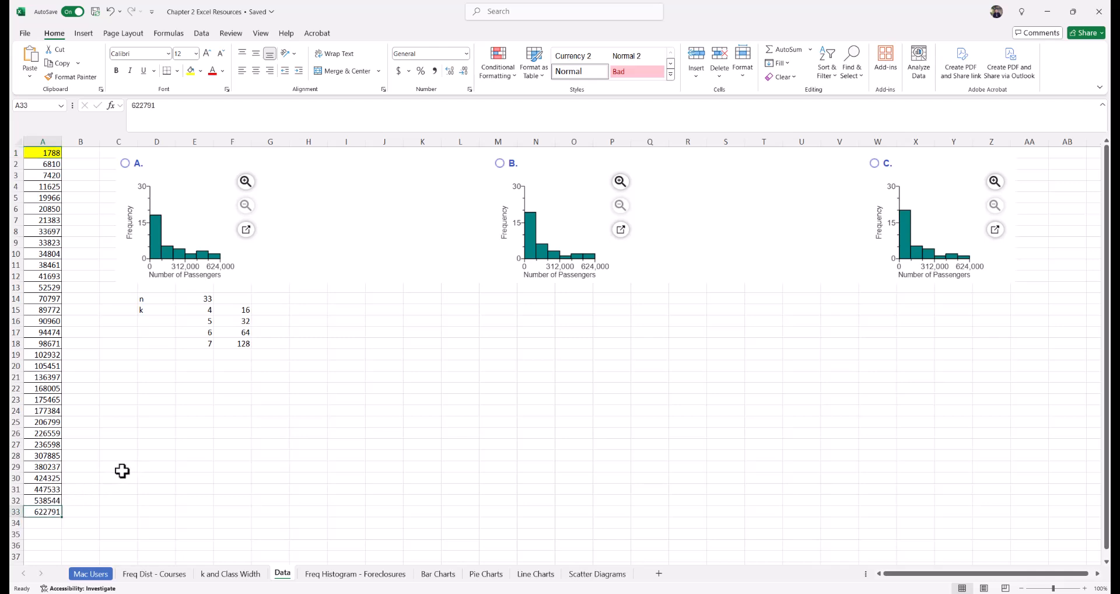
click(190, 71)
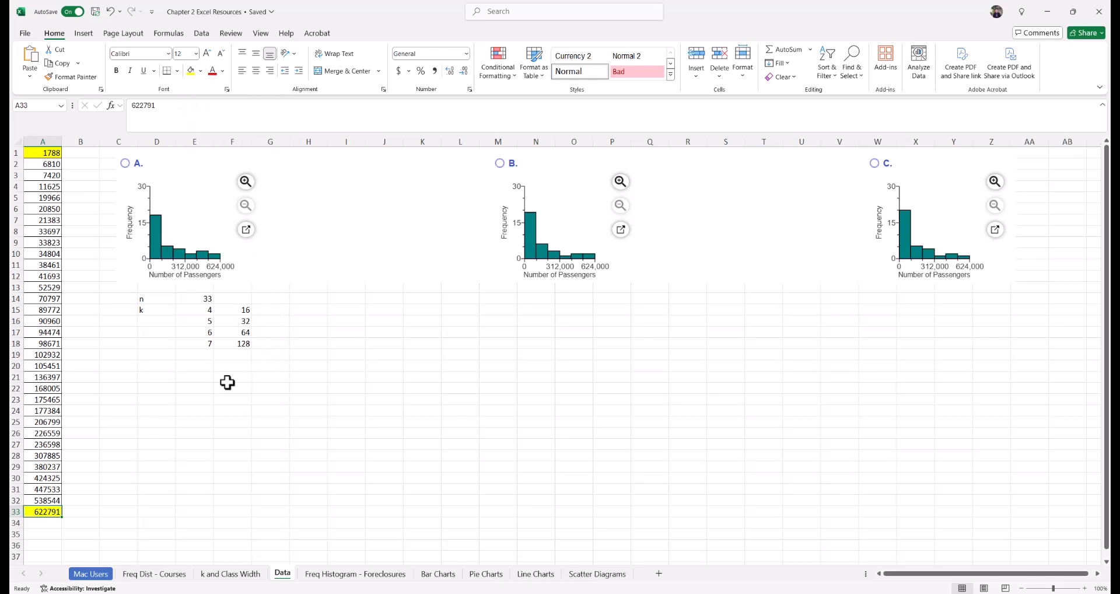
- Label D19 "Min" and find the minimum of A1:A33 with a MIN formula in E19
click(156, 355)
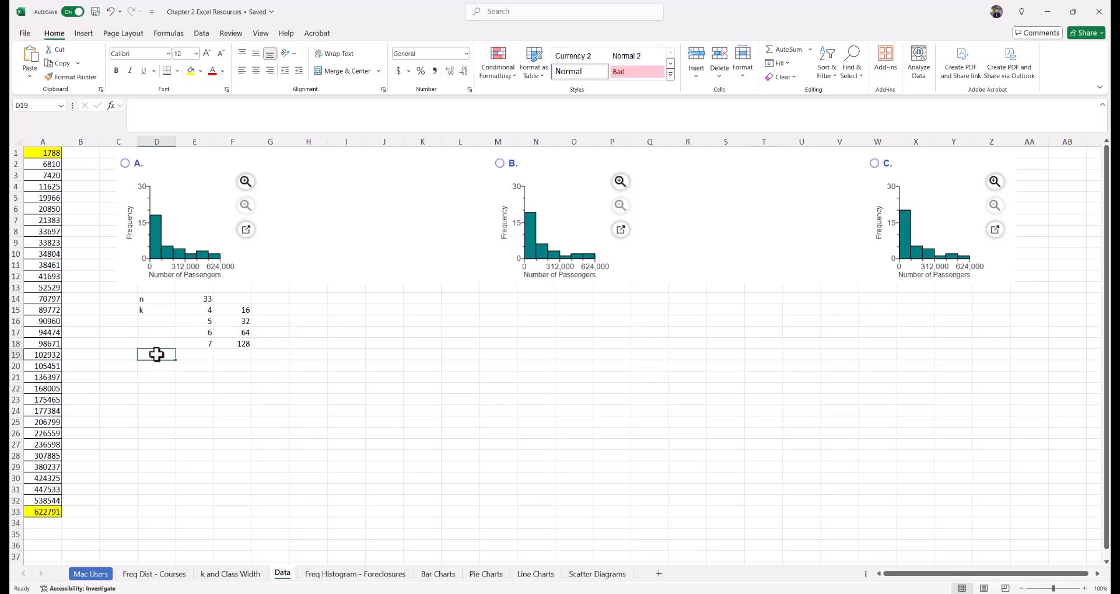
text(Min)
key(Tab)
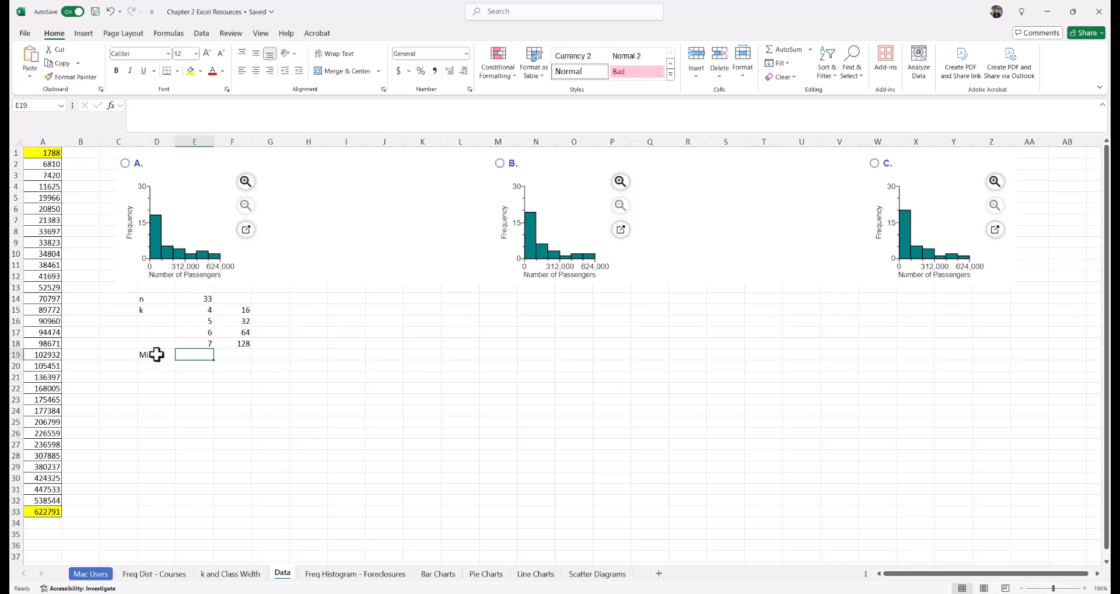
text(=MIN)
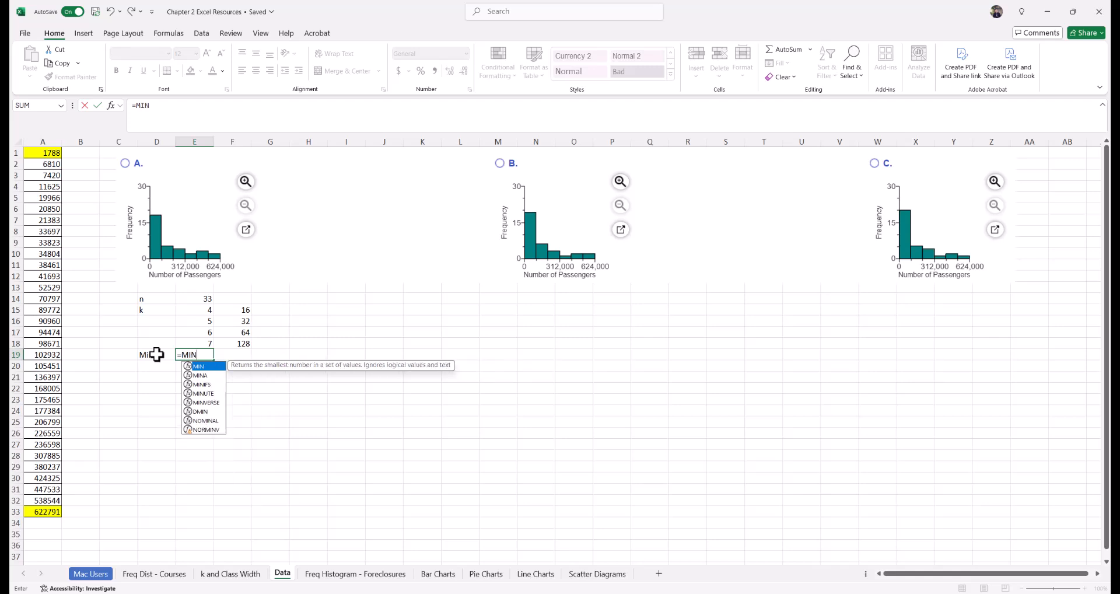
text(()
drag(45, 151, 41, 507)
key(Return)
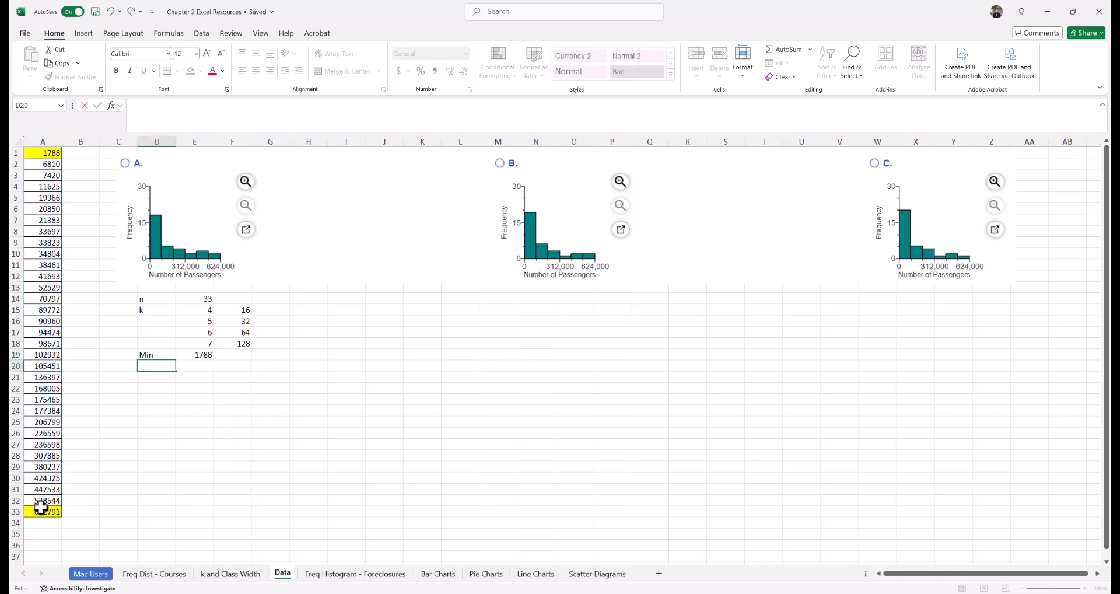
- Label D20 "Max" and find the maximum with =MAX(A1:A33) in E20
text(Max)
key(Tab)
text(=MAX()
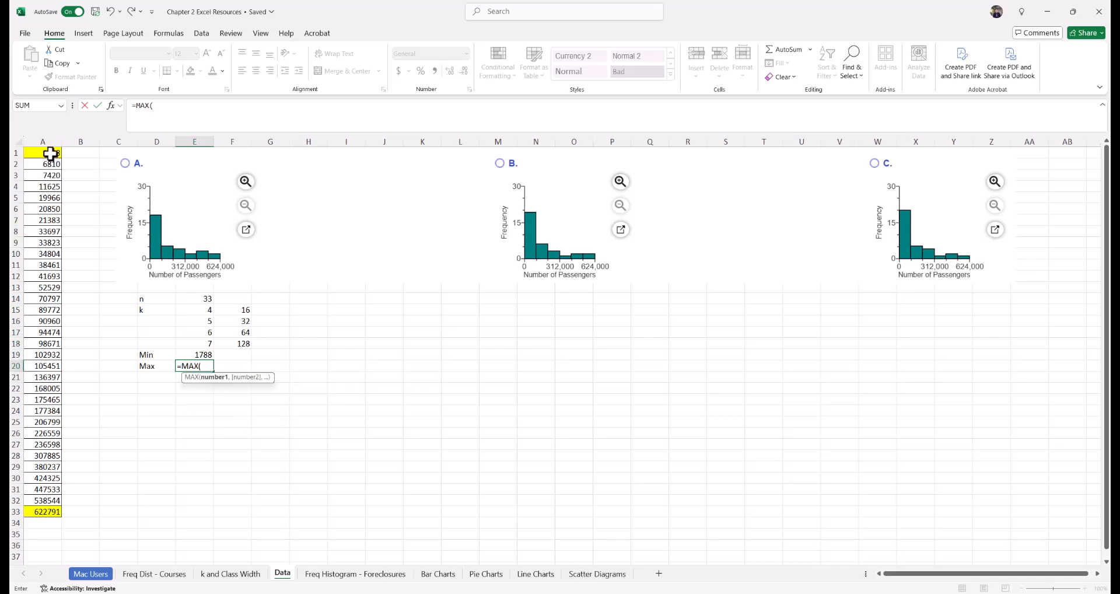
drag(49, 153, 43, 510)
key(Return)
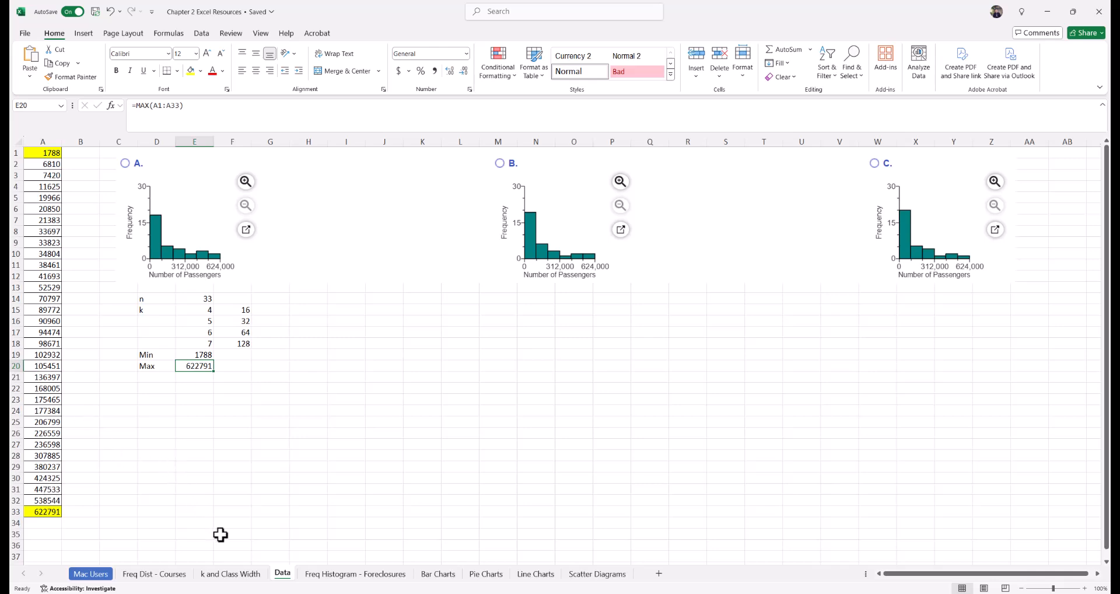
- On the k and Class Width sheet, enter 33 for n in C3 and 6 for k in F3
click(231, 574)
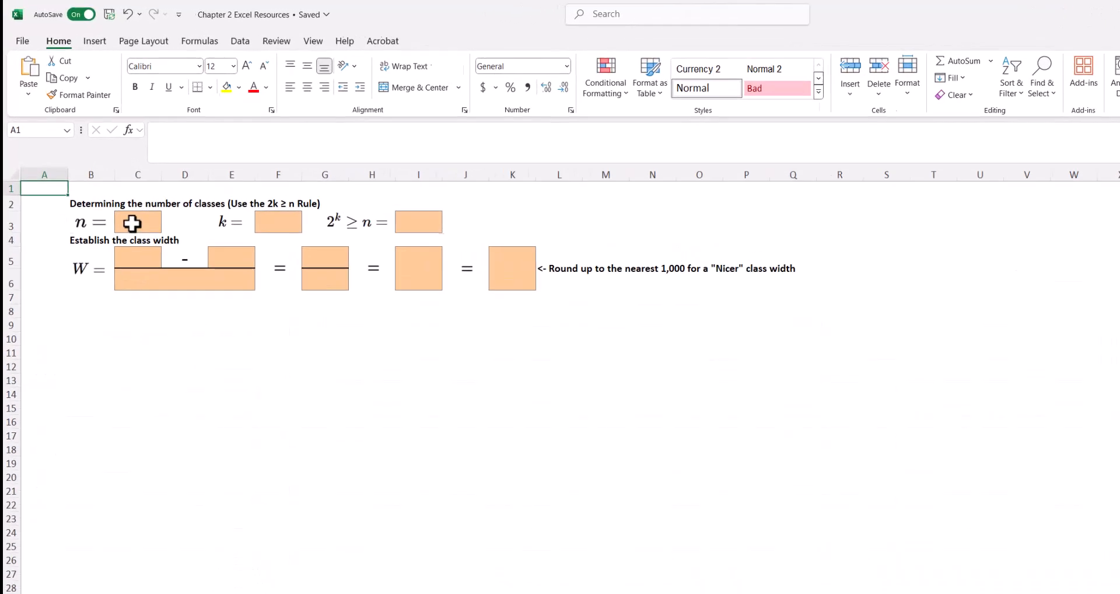
click(113, 180)
text(33)
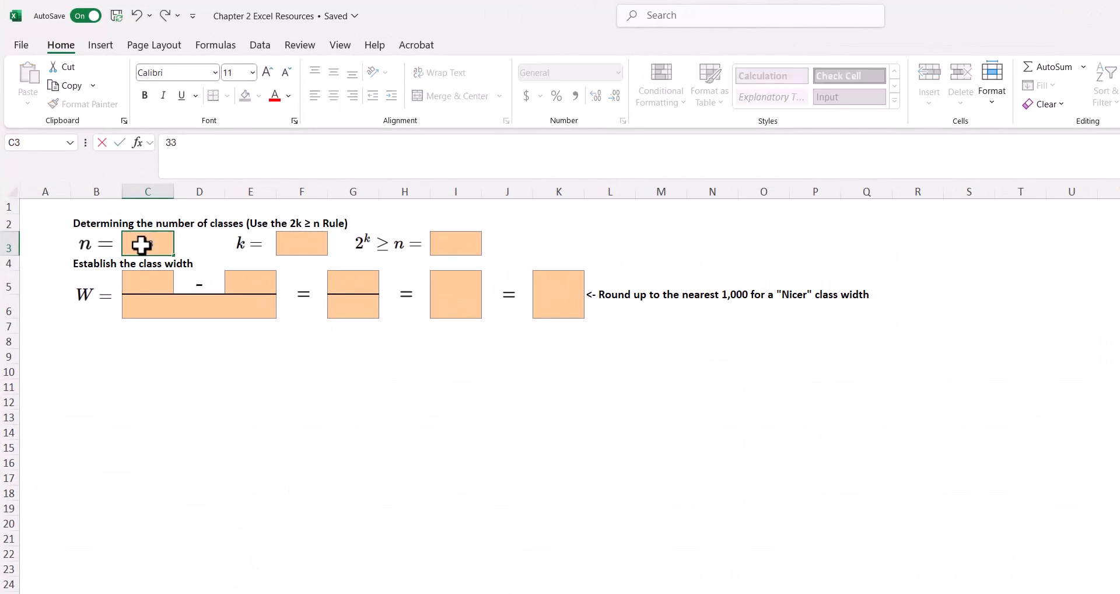
click(297, 242)
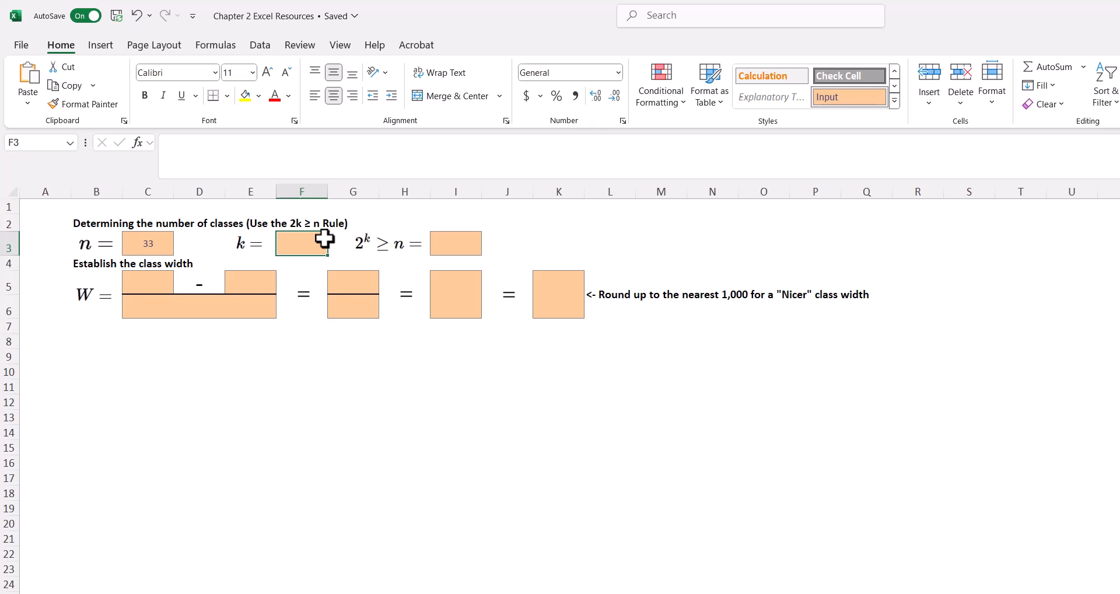
text(6)
- Calculate 2 to the power of k in I3 with the formula =2^F3
click(446, 242)
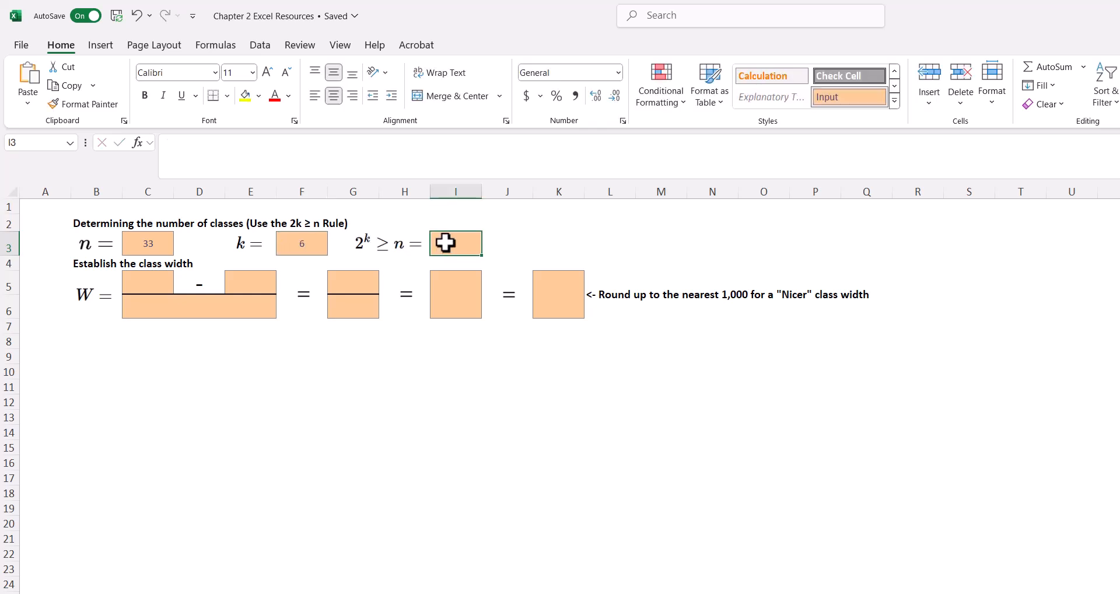
text(=2^)
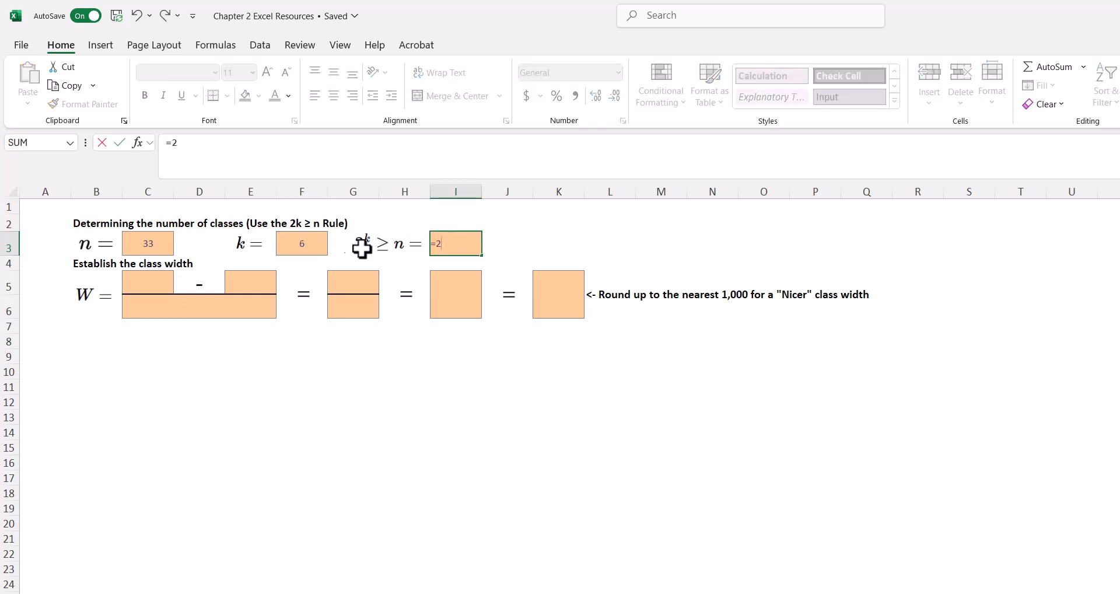
click(317, 241)
key(Return)
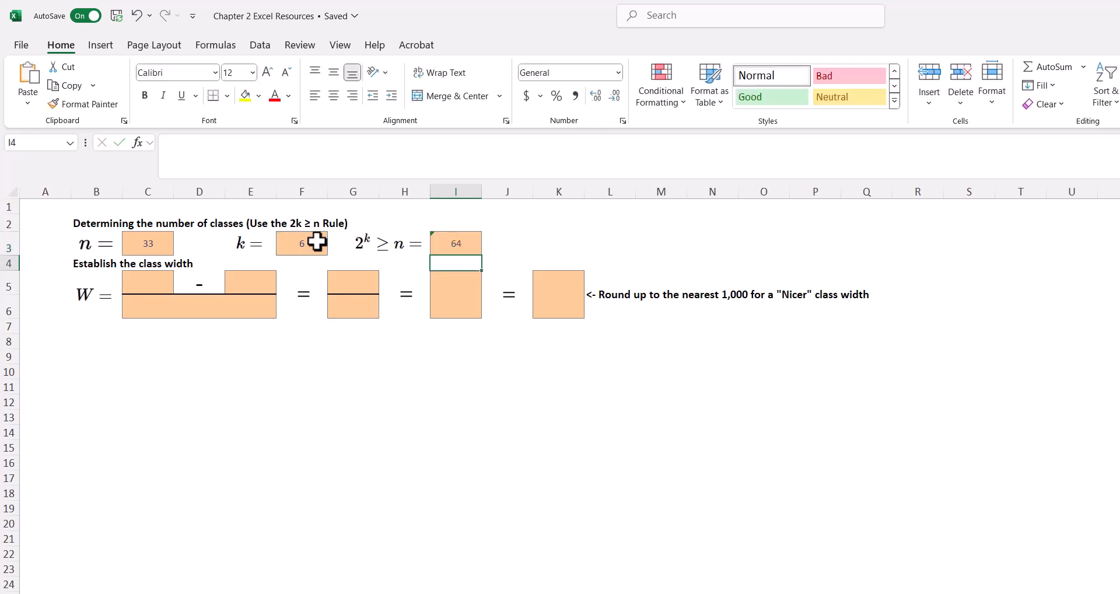
- Enter the maximum 622791 in C5 and the minimum 1788, looked up on the Data sheet, in E5 of the class width formula
click(153, 283)
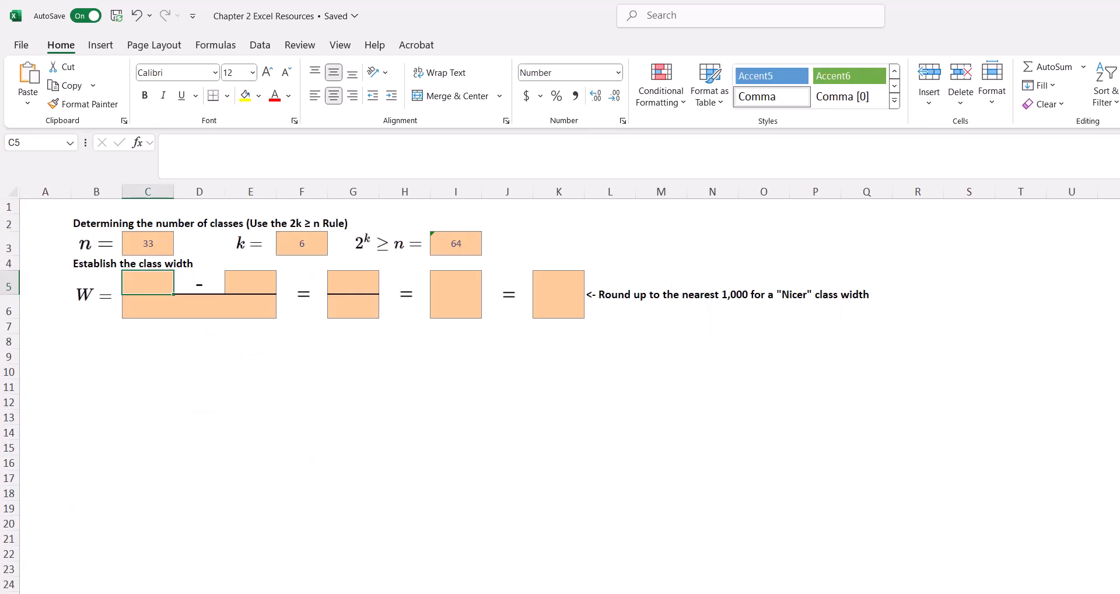
text(622)
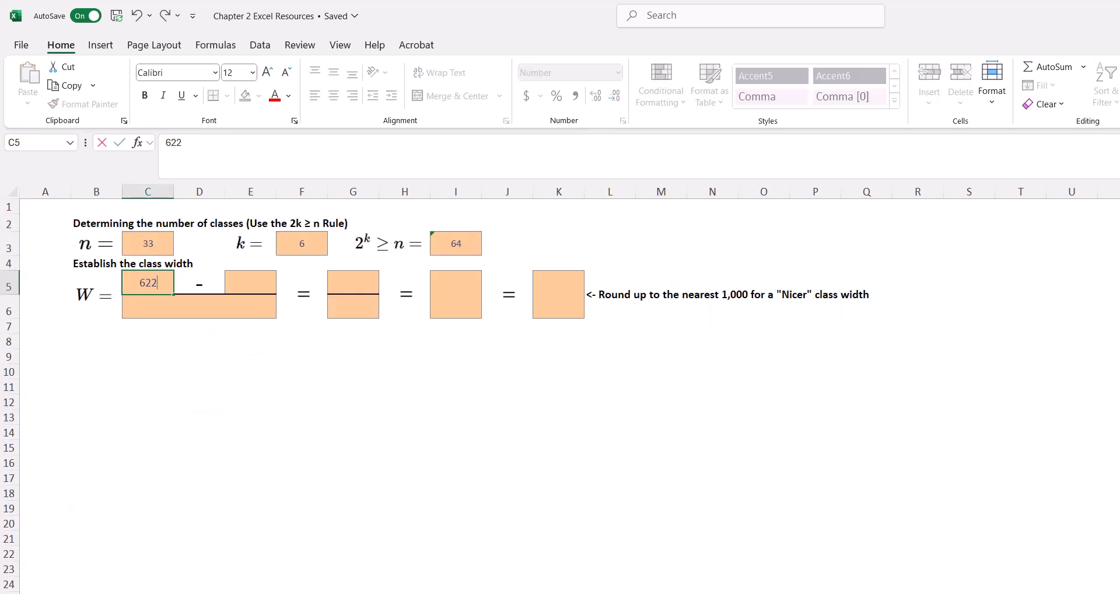
text(791)
click(250, 282)
key(ctrl+Page_Down)
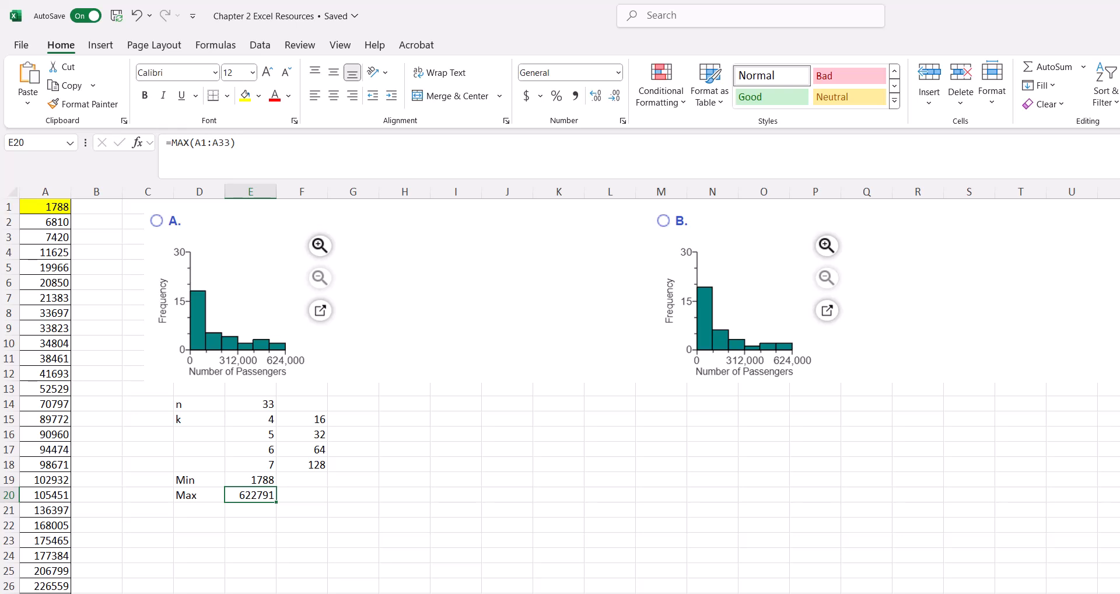
key(ctrl+Page_Up)
text(1788)
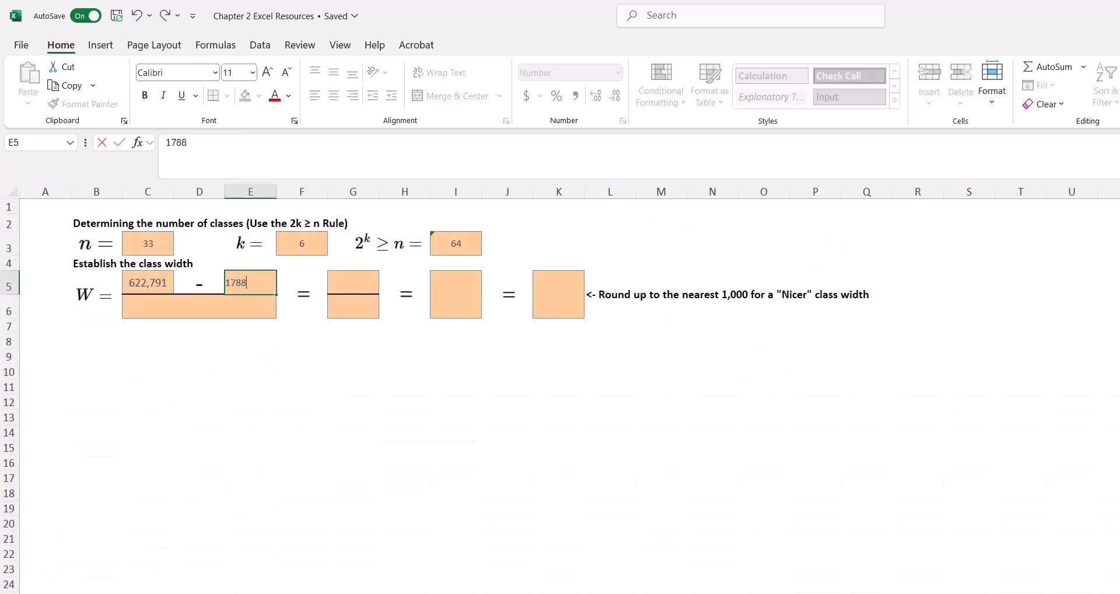
key(Return)
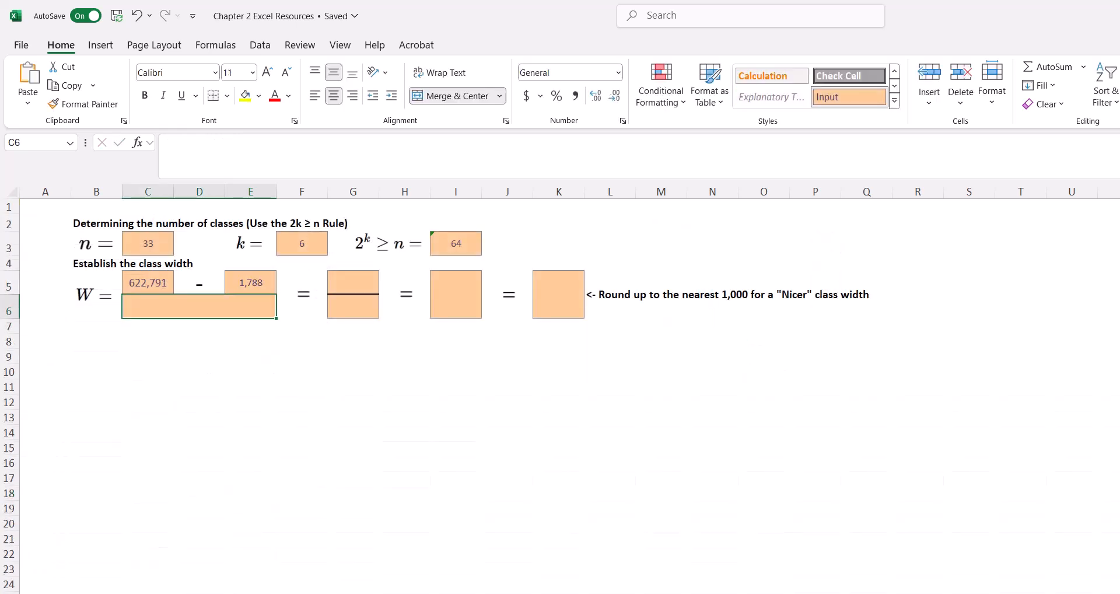
- Fill the denominator cell C6 with the number of classes using the formula =F3
text(=)
click(315, 254)
key(Return)
- Build the simplified fraction with =C5-E5 in G5 as numerator and =C6 in G6 as denominator
click(361, 282)
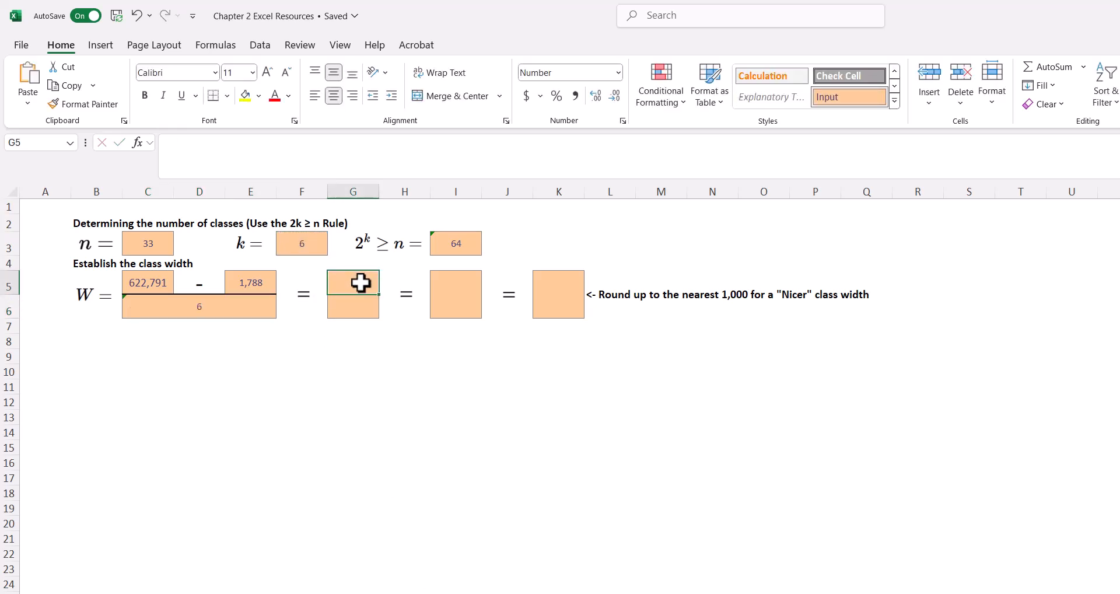
text(=)
click(150, 283)
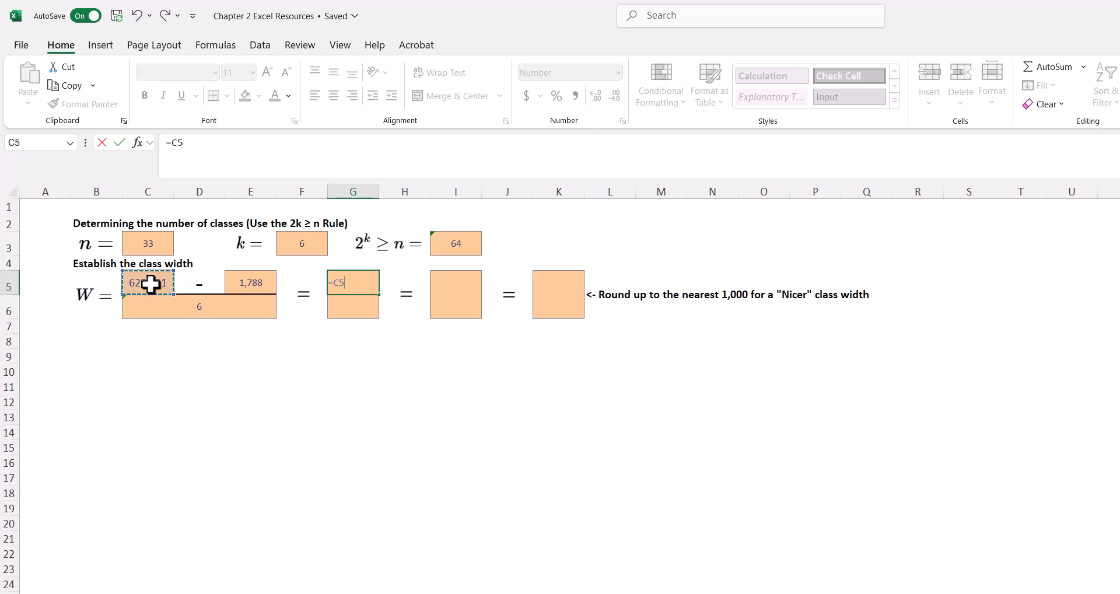
text(-)
click(251, 282)
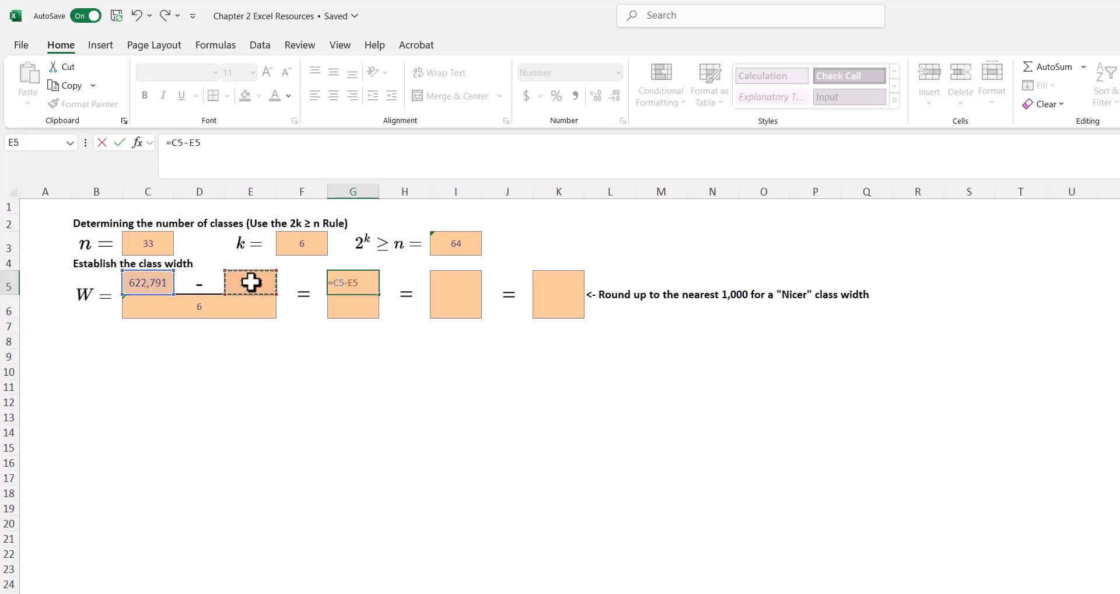
key(Return)
text(=)
click(217, 305)
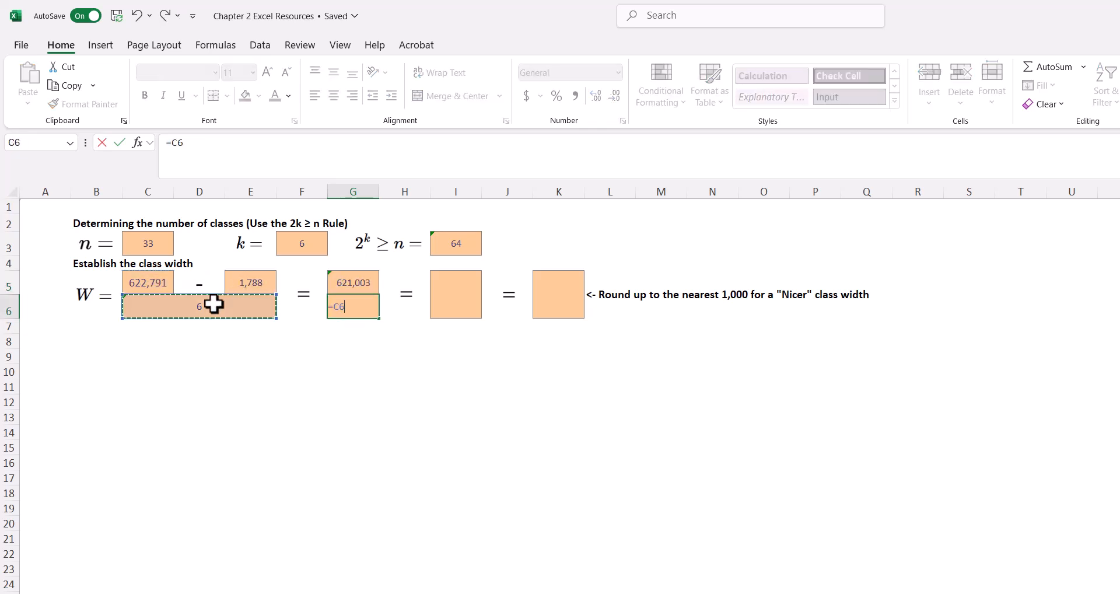
key(Return)
- Calculate the unrounded class width in I5 by dividing G5 by G6
click(456, 293)
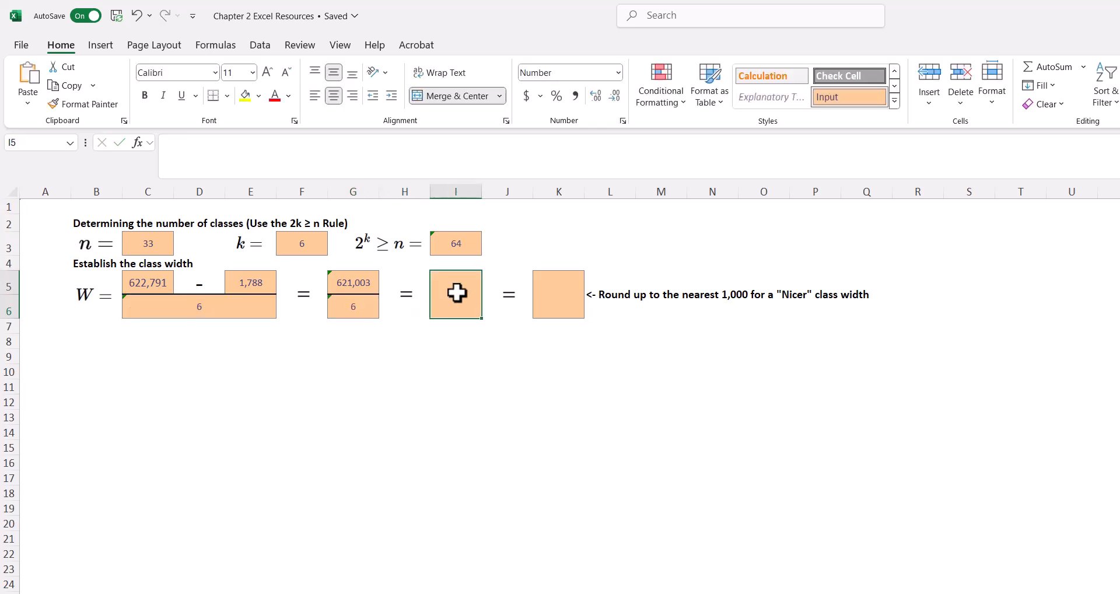
text(=)
click(370, 283)
text(/)
click(364, 305)
key(Tab)
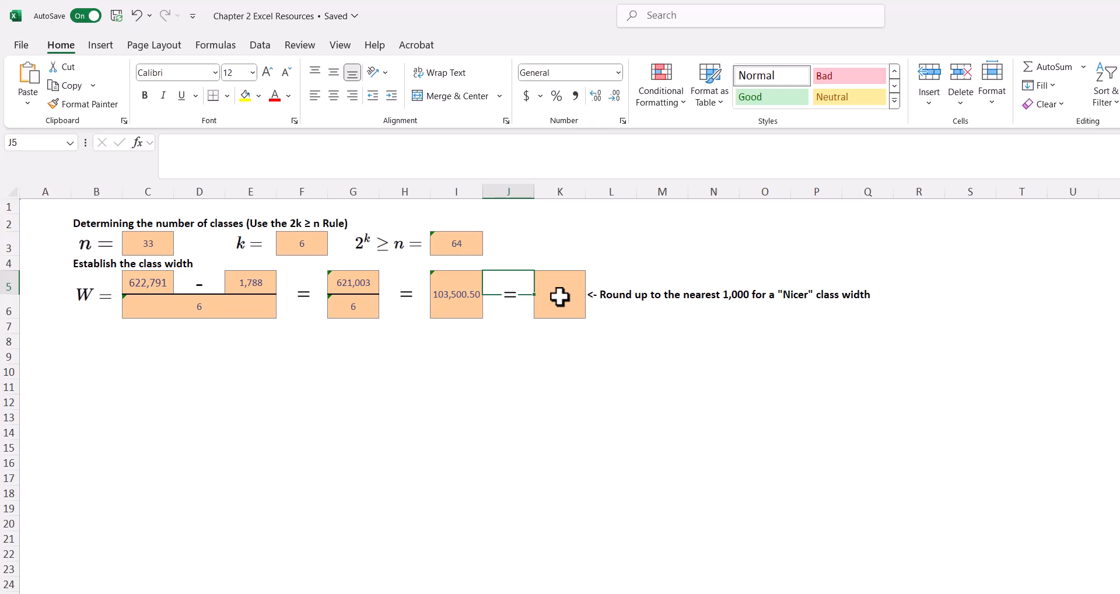
- Enter 104000 in K5 as the class width rounded up to the nearest 1,000
click(560, 296)
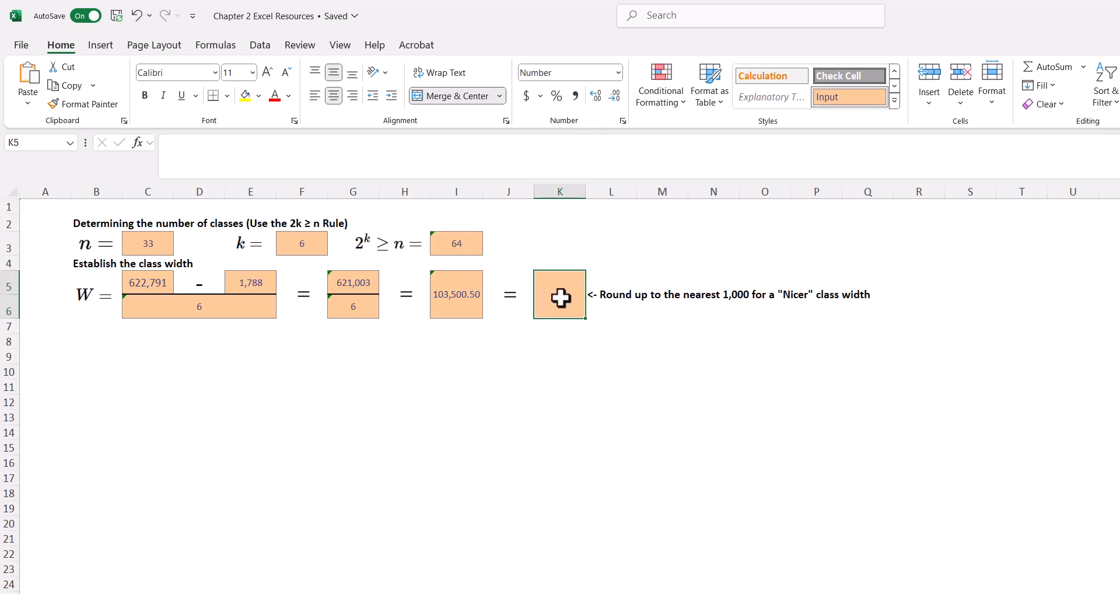
text(104000)
key(ctrl+Return)
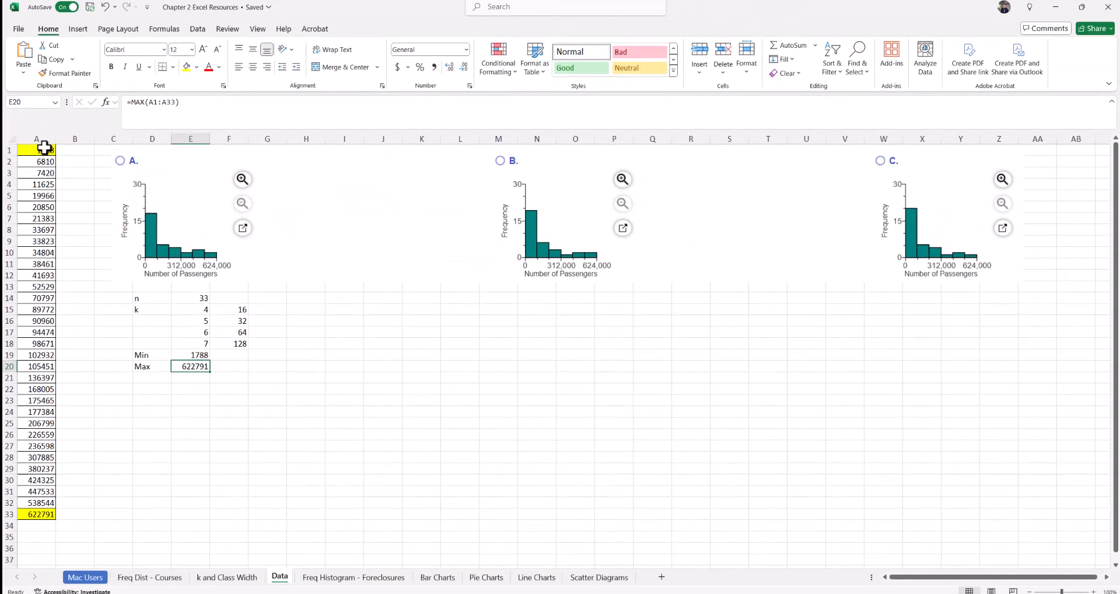
- On the Data sheet, insert a histogram of the passenger counts in A1:A33
drag(44, 150, 37, 511)
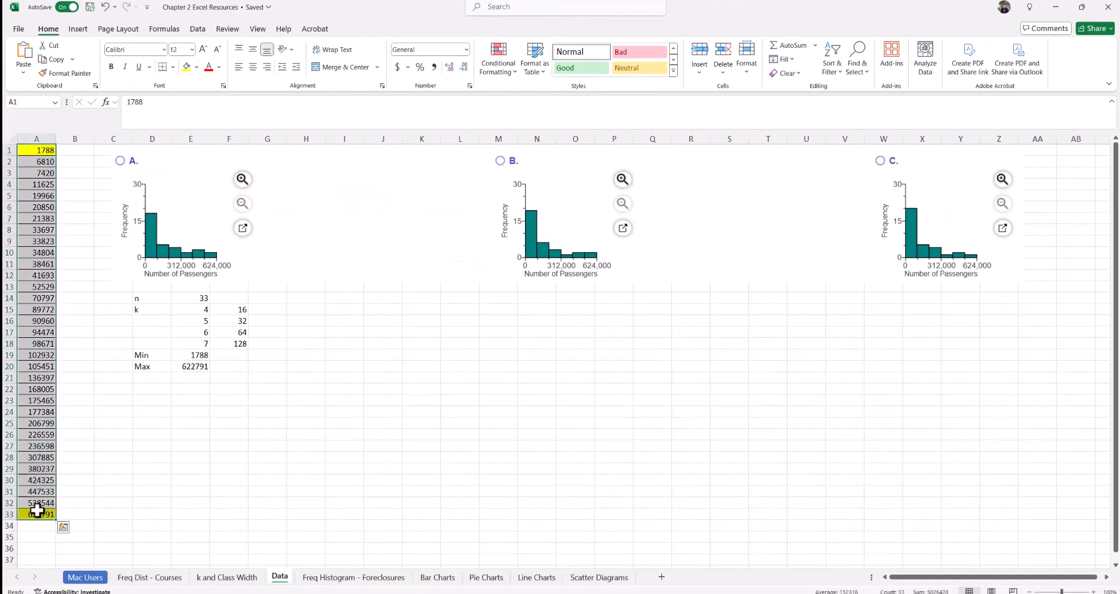
click(78, 30)
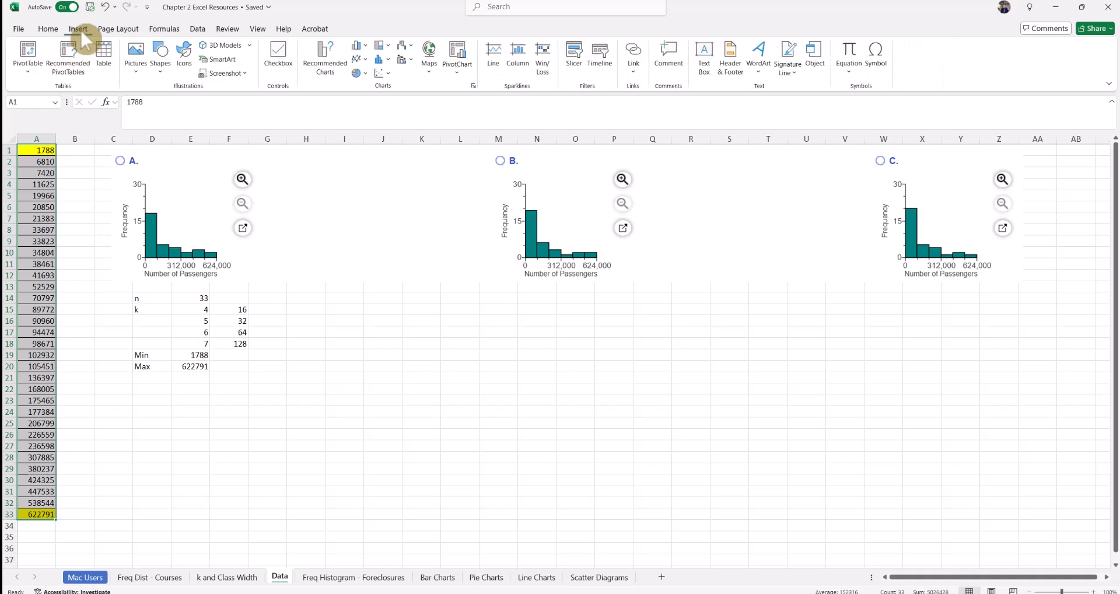
click(389, 57)
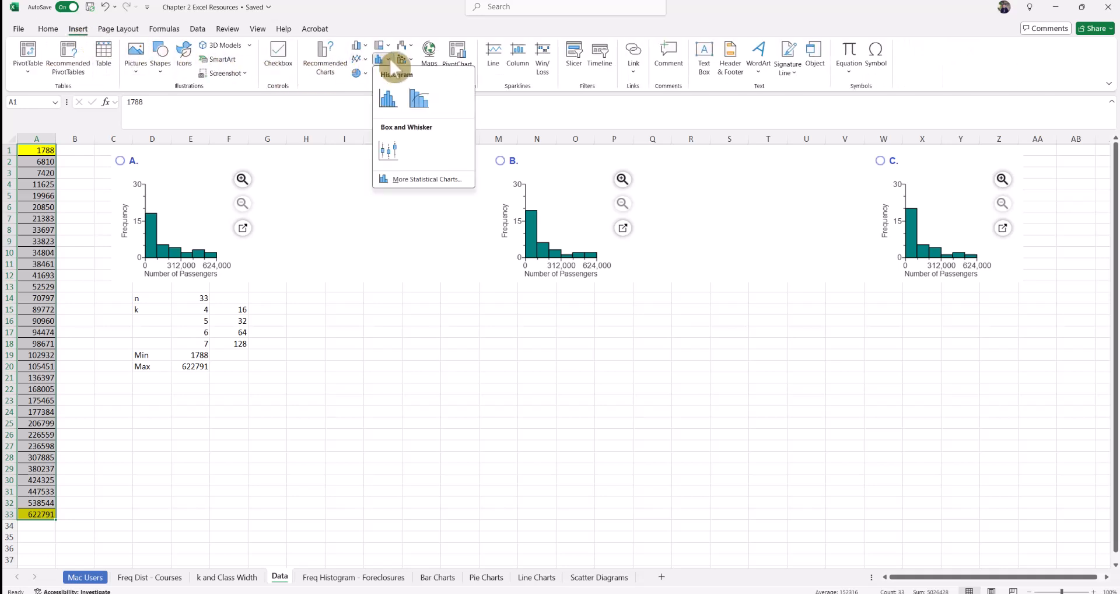
click(387, 90)
- Move the histogram below the answer charts, beside the calculations, and enlarge it to extend through about column S
drag(490, 283, 387, 298)
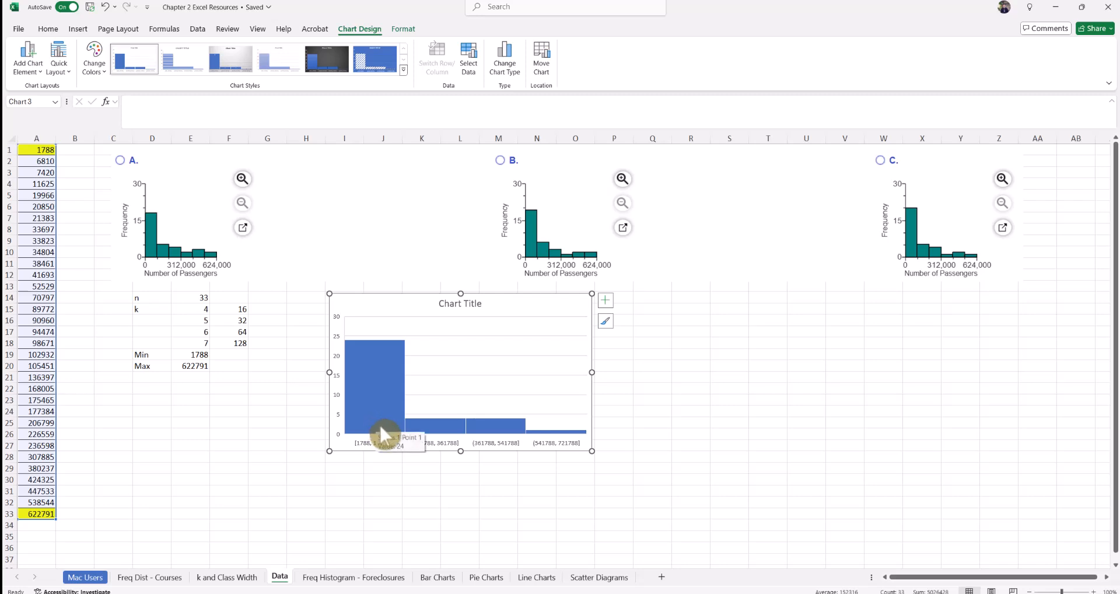
mouse_move(386, 436)
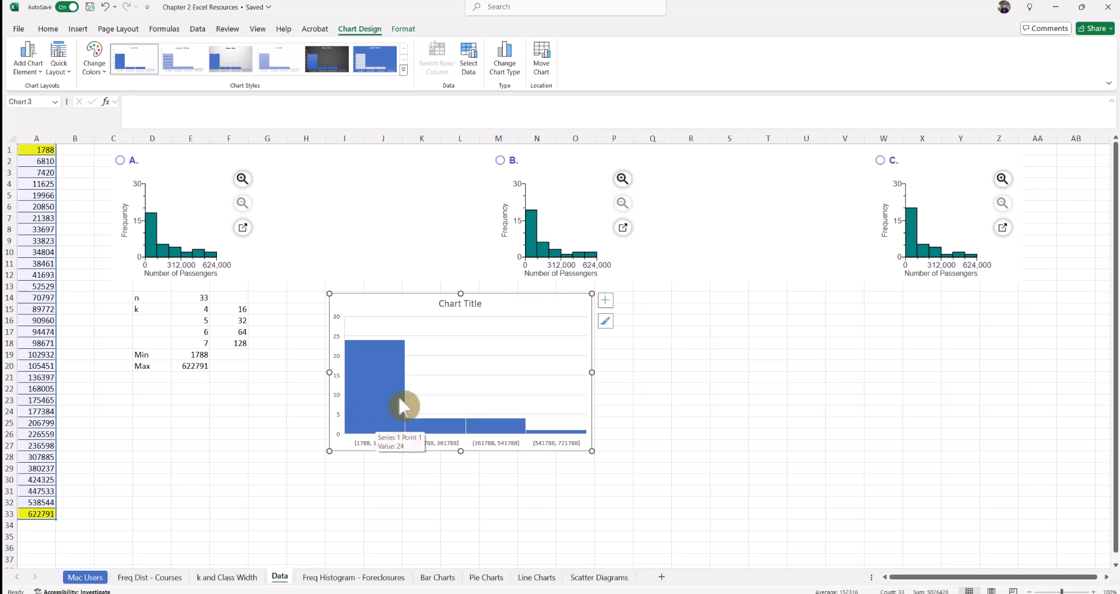
drag(592, 451, 761, 493)
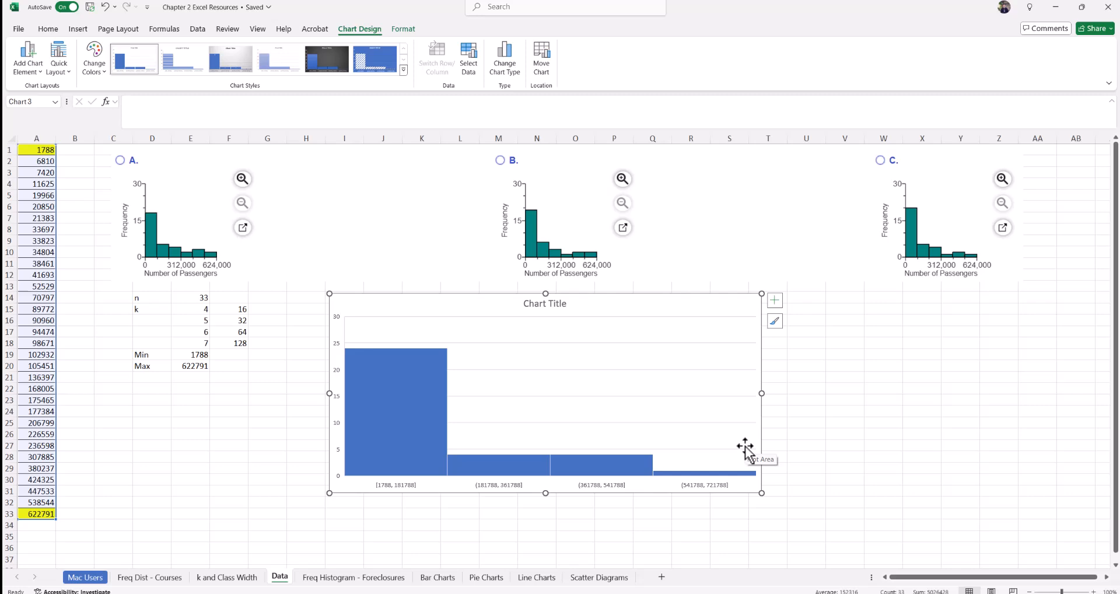
- Open the formatting options of the histogram's horizontal axis
click(601, 490)
click(410, 400)
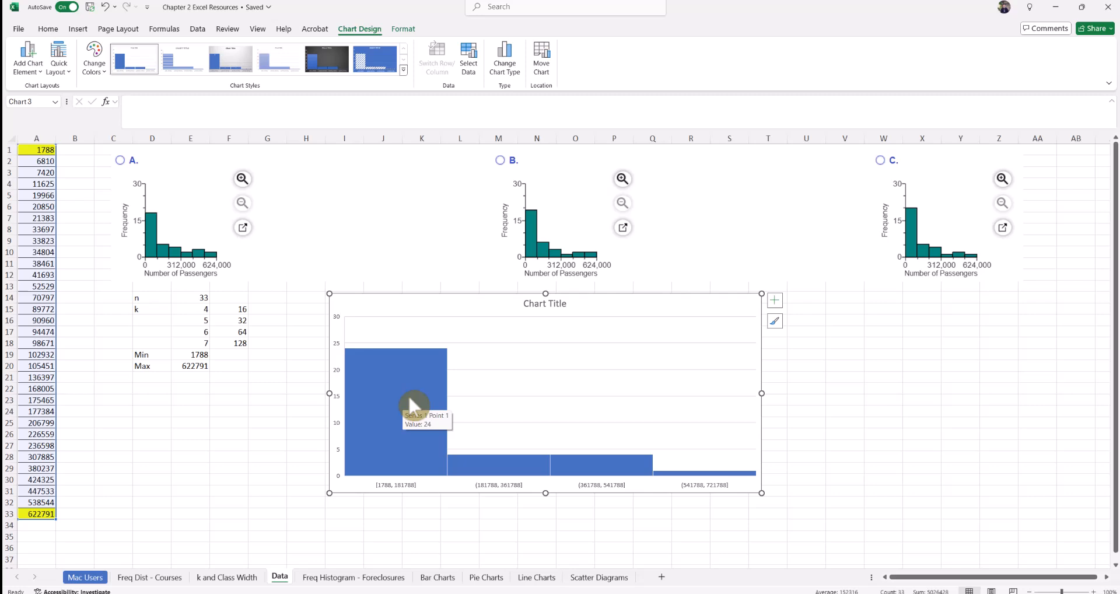
right_click(493, 486)
click(528, 477)
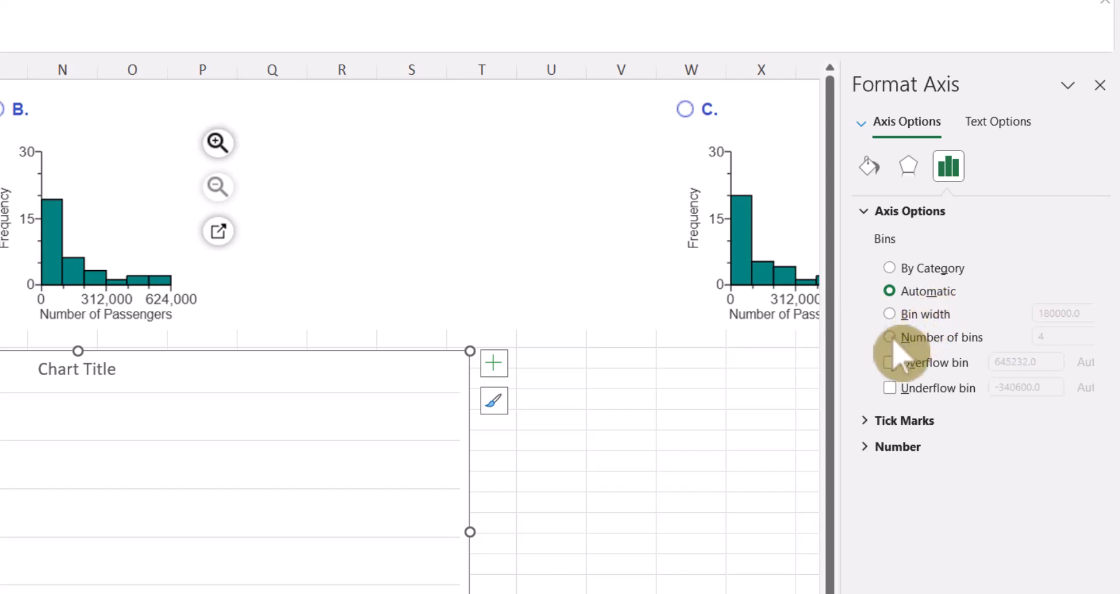
- Set the histogram's number of bins to 6
click(892, 338)
click(1041, 337)
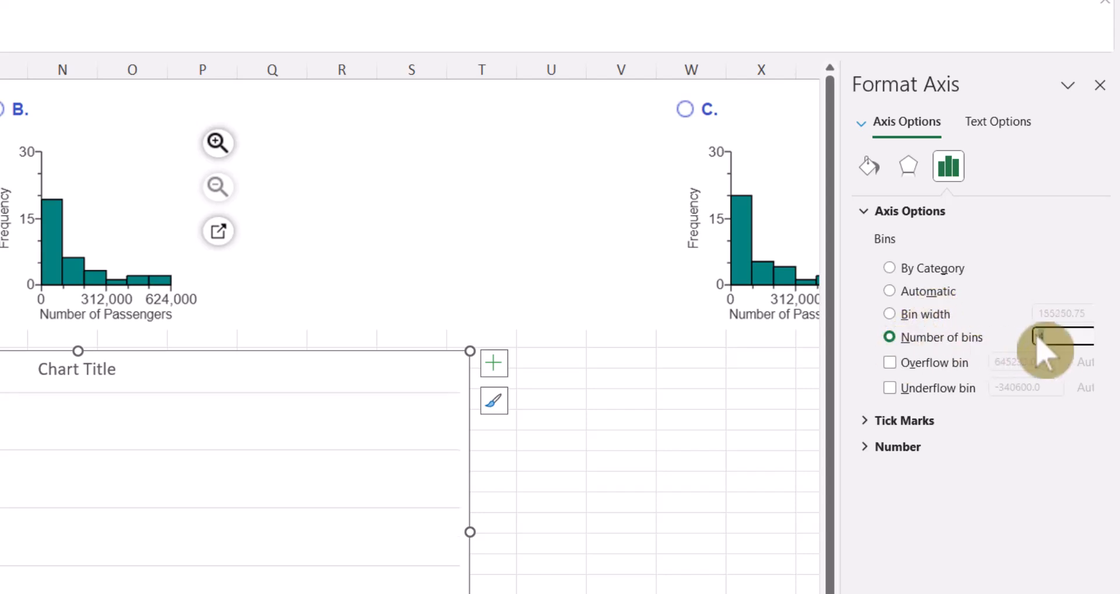
text(6)
key(Return)
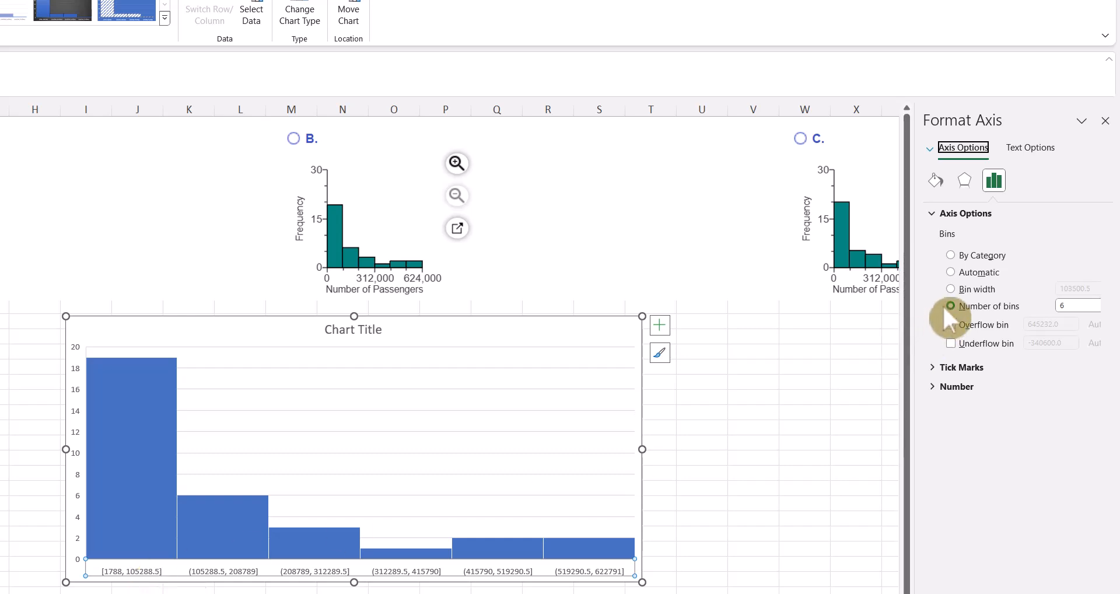
- Switch the histogram's bins to a bin width of 104000 and close the axis formatting options
click(951, 289)
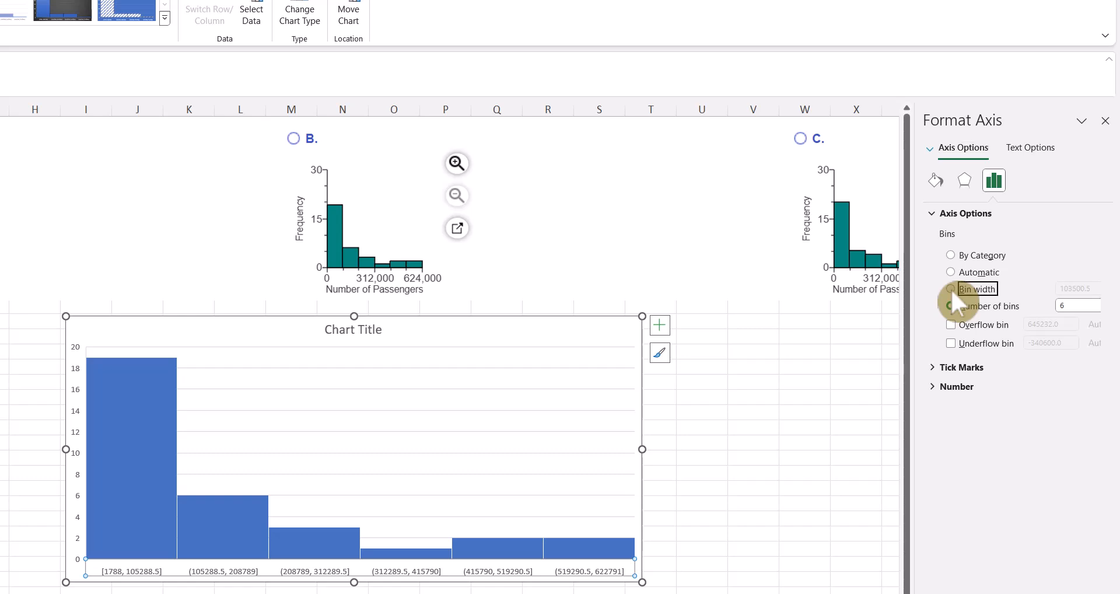
click(1095, 291)
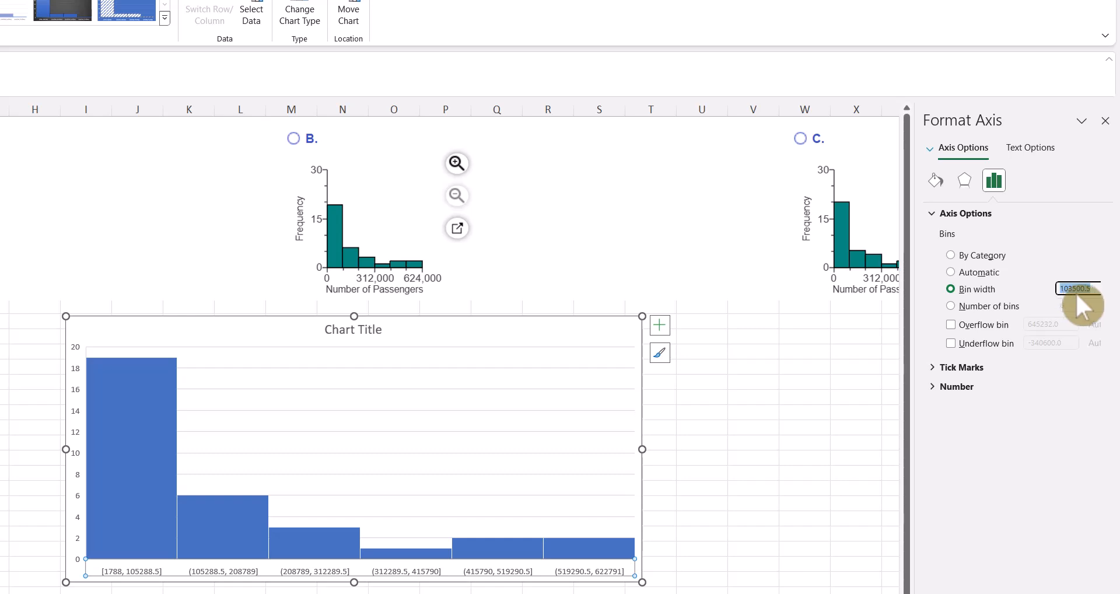
text(104000)
key(Return)
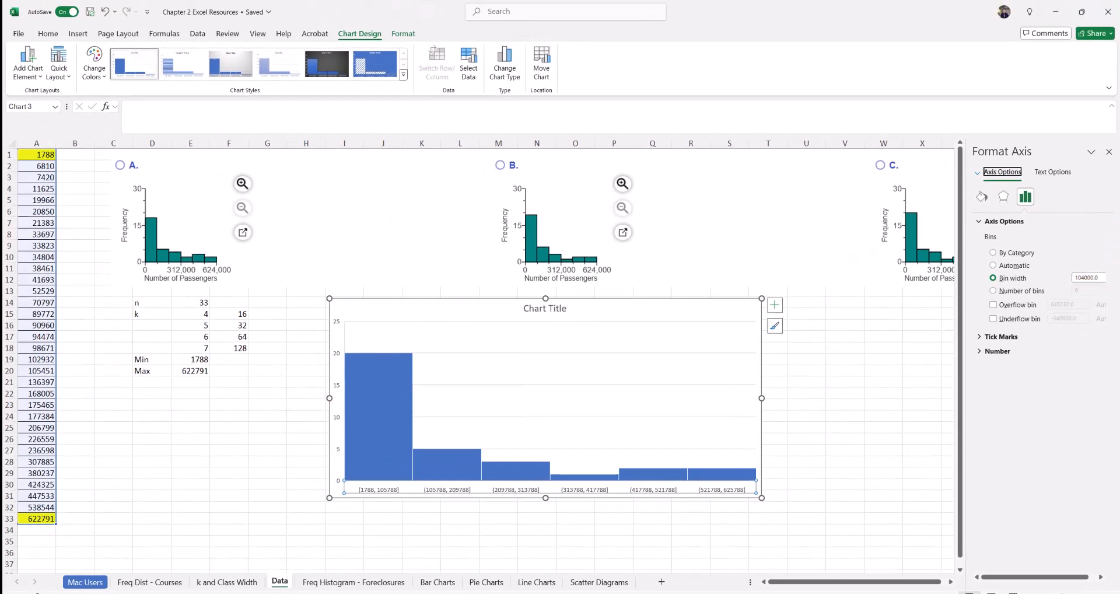
click(1110, 153)
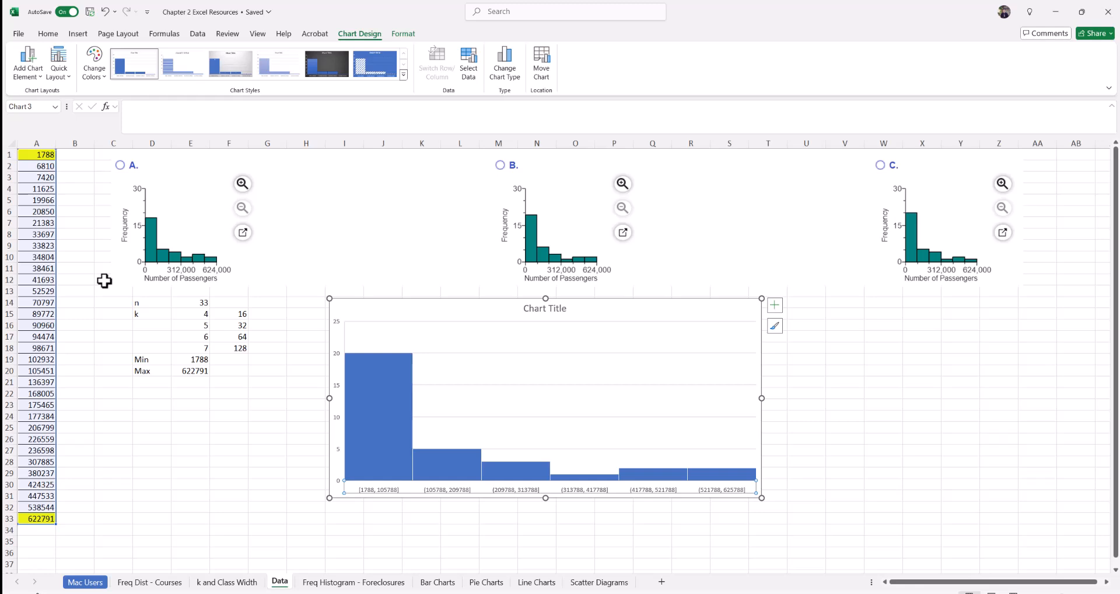
mouse_move(370, 388)
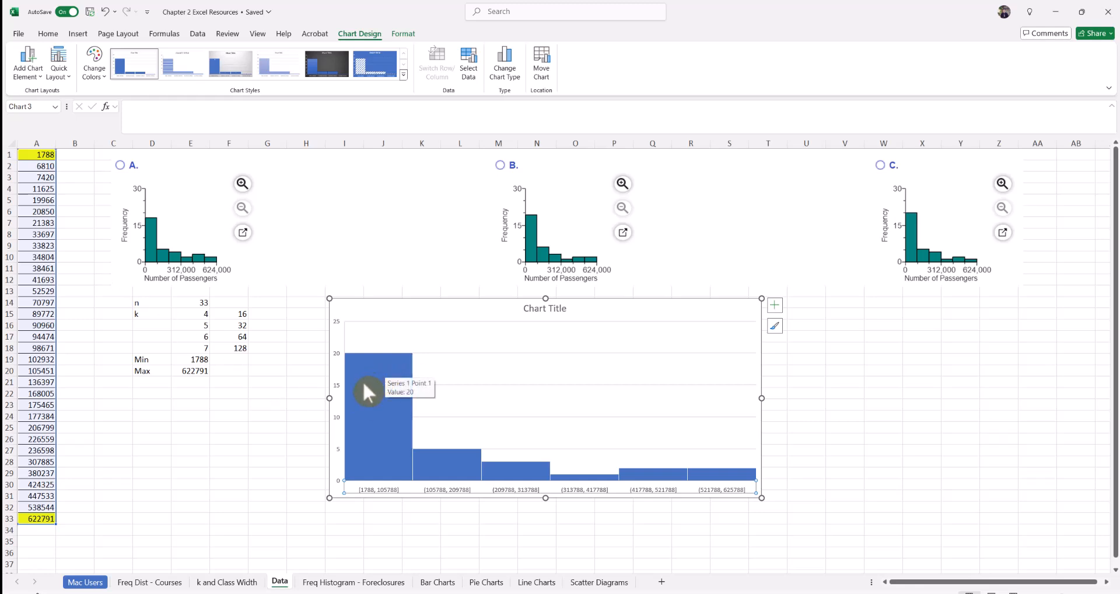